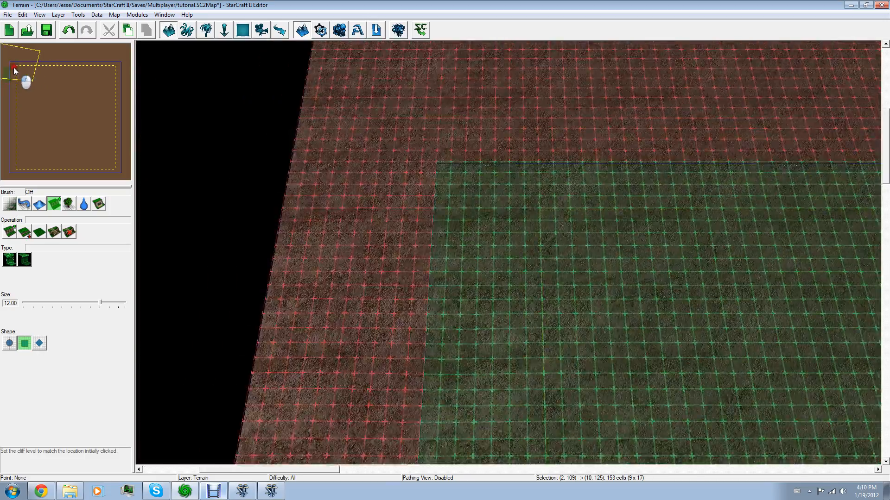
mouse_move(11, 75)
left_mouse_down()
mouse_move(37, 78)
mouse_move(11, 80)
left_mouse_up()
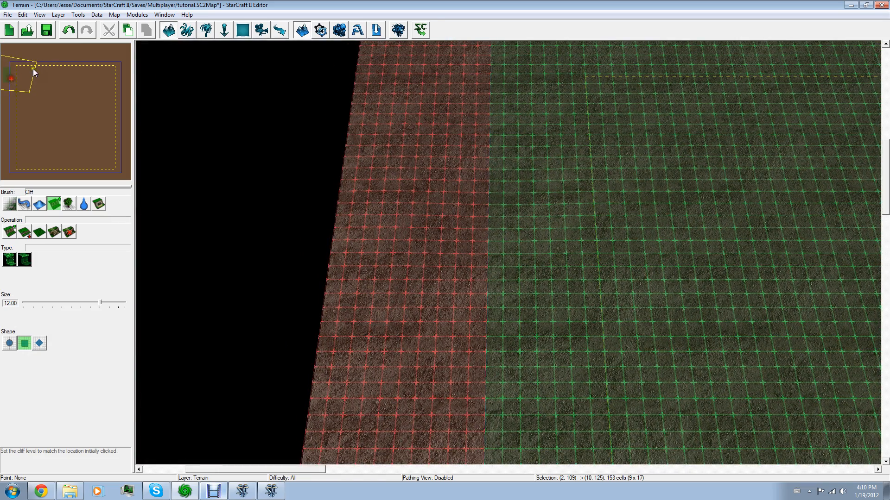
left_click(24, 14)
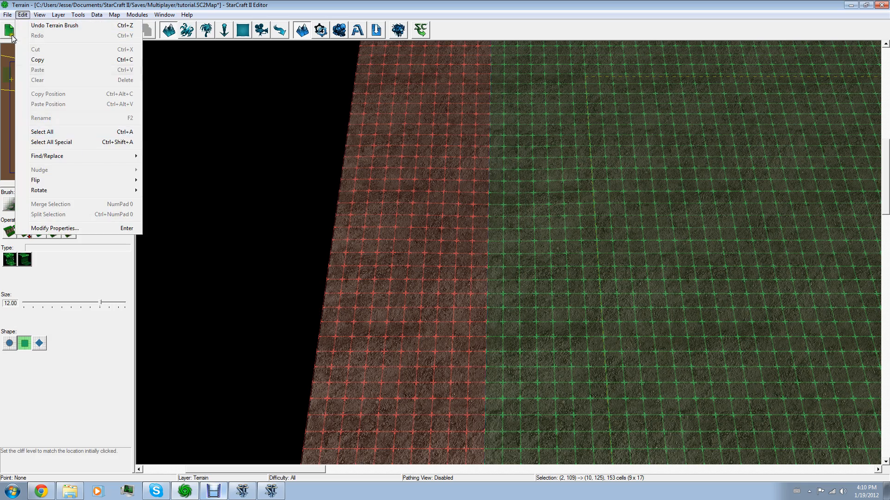
mouse_move(39, 15)
left_click(84, 264)
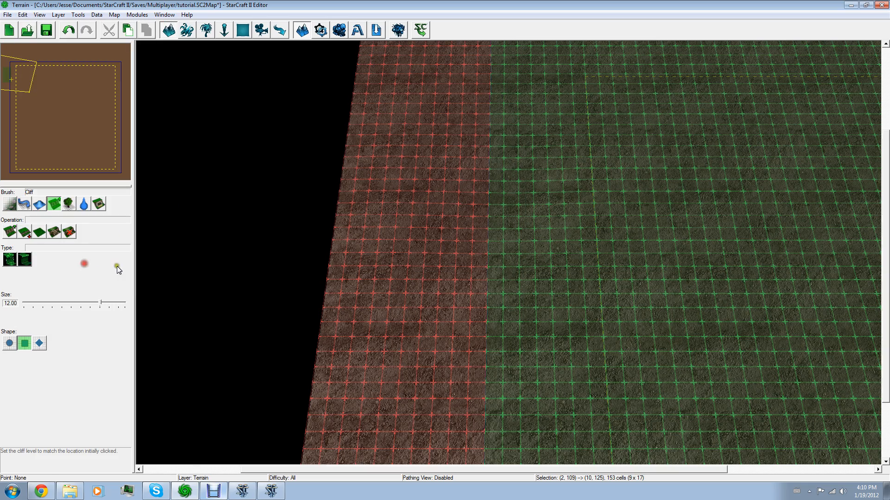
scroll(567, 388, "up", 8)
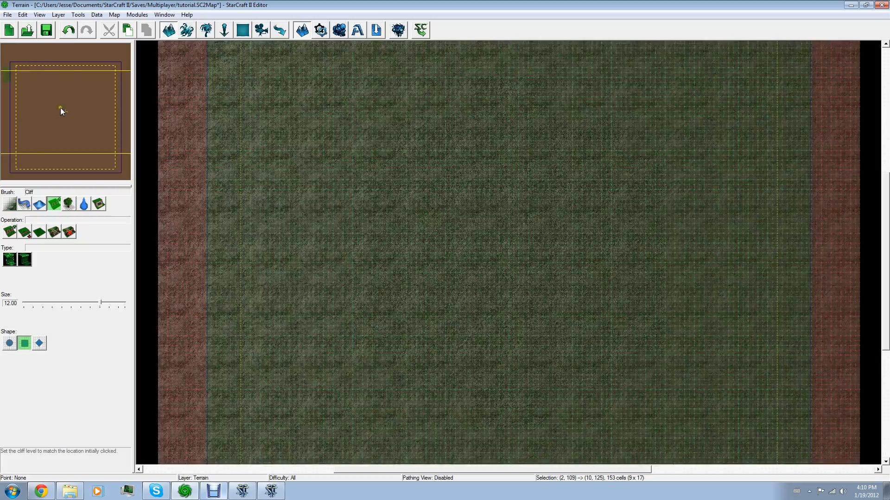
left_click(43, 106)
scroll(396, 294, "up", 5)
left_click(37, 104)
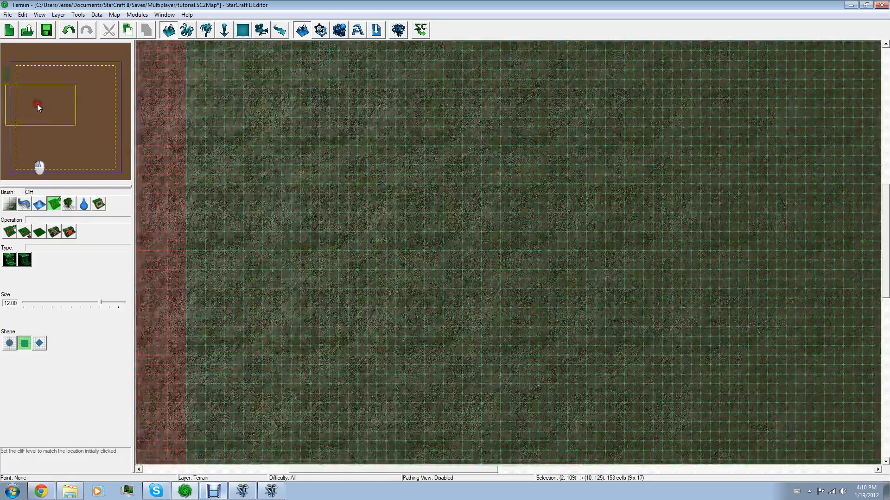
left_click_drag(37, 104, 22, 96)
key("space")
key("space")
left_click(366, 209)
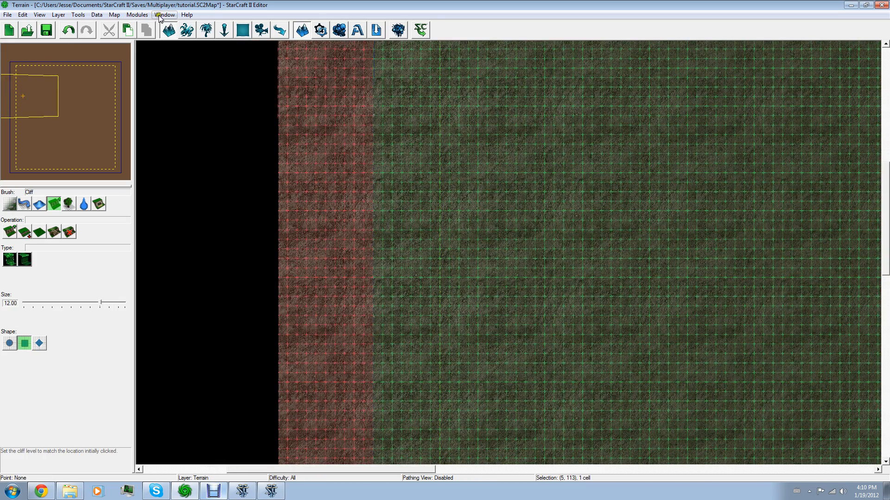
- Look at the Units layer and return to the Terrain layer
left_click(165, 29)
key("u")
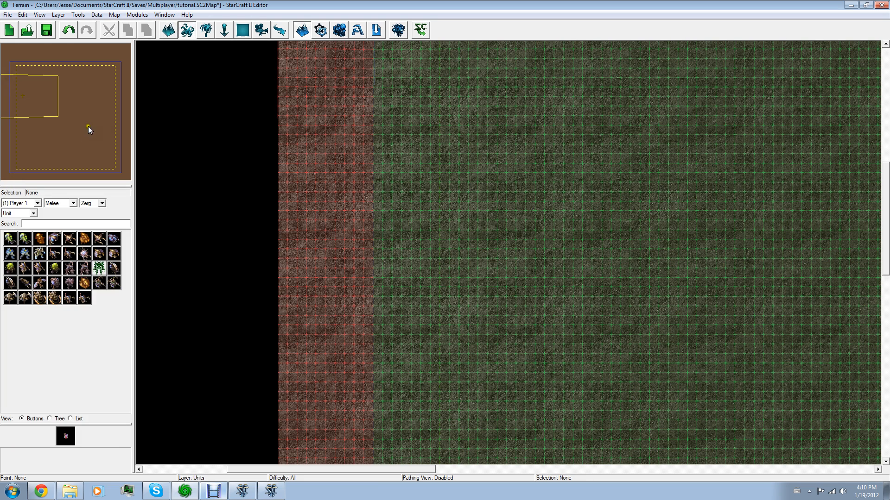
key("t")
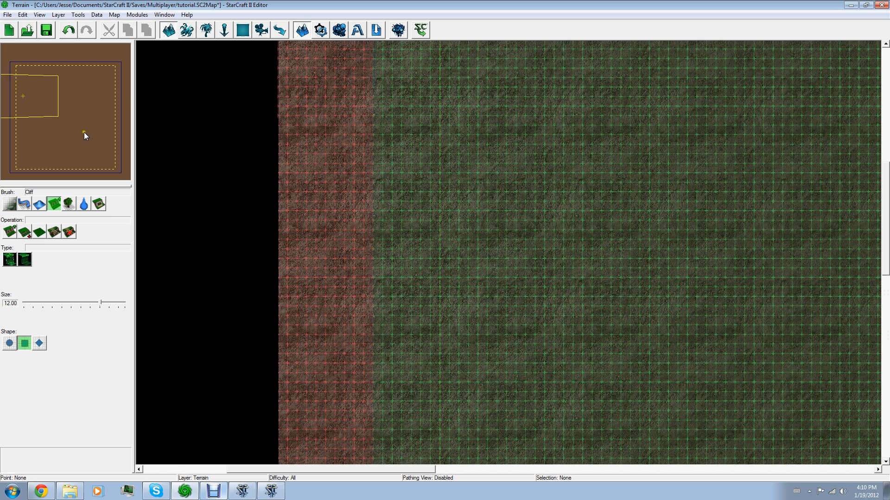
- Look through the Texture, Road and Height terrain brushes and select the Cliff brush
left_click(12, 208)
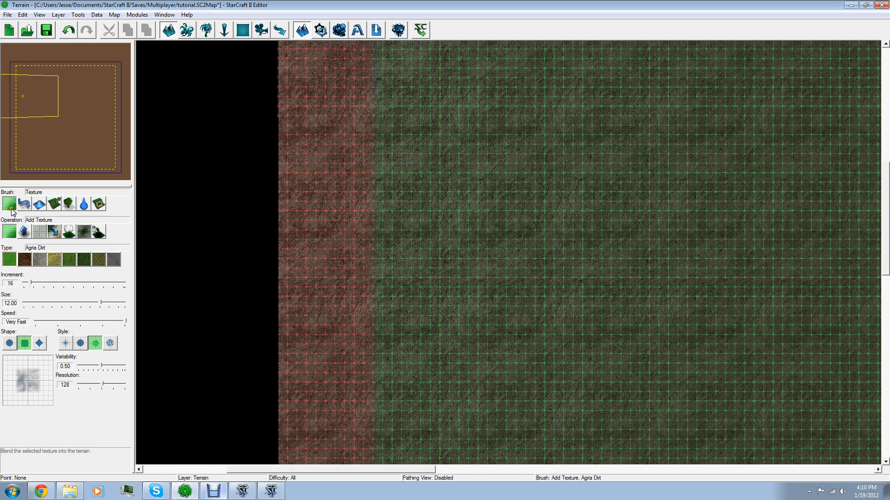
left_click(55, 206)
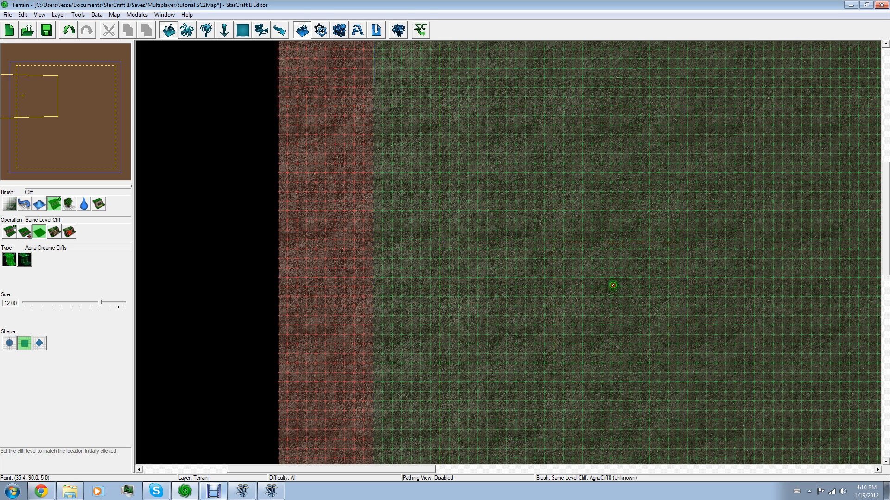
left_click(25, 205)
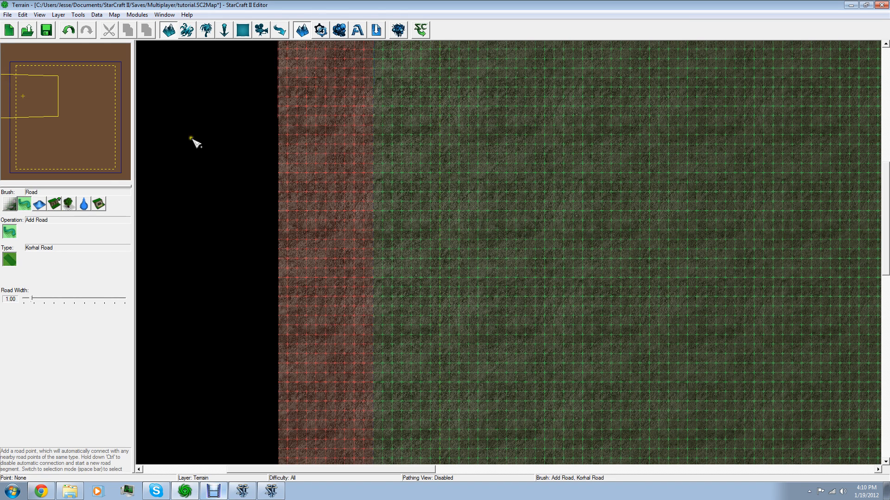
left_click(41, 205)
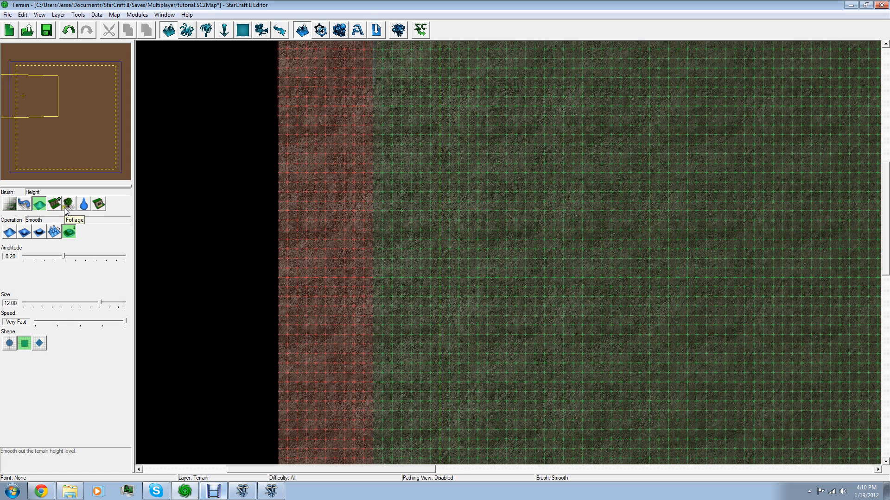
left_click(61, 206)
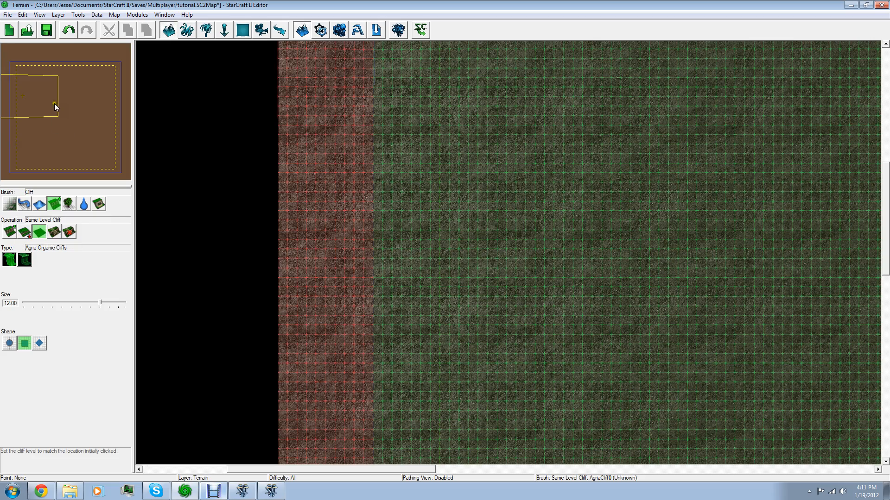
- Set the Cliff brush to Raise Cliff with Agria Organic Cliffs and a brush size of 5.00
mouse_move(54, 104)
left_mouse_down()
mouse_move(35, 84)
mouse_move(40, 95)
left_mouse_up()
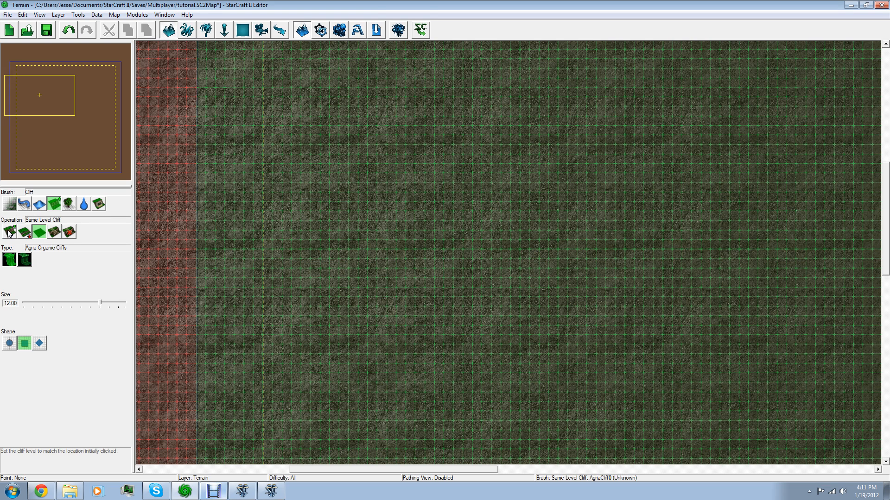
left_click(9, 231)
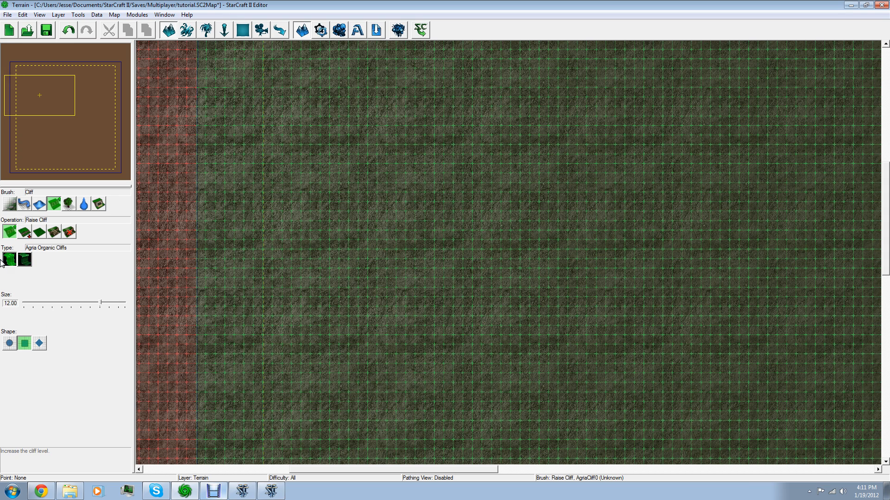
left_click(25, 259)
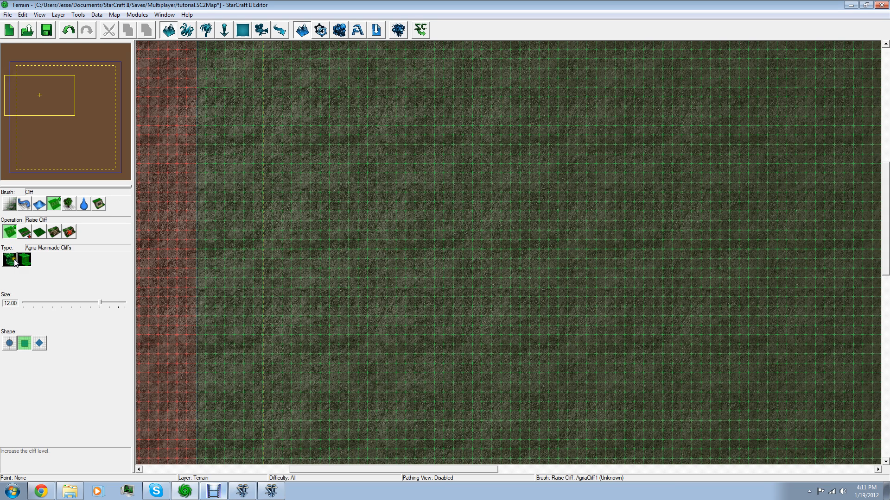
left_click(10, 260)
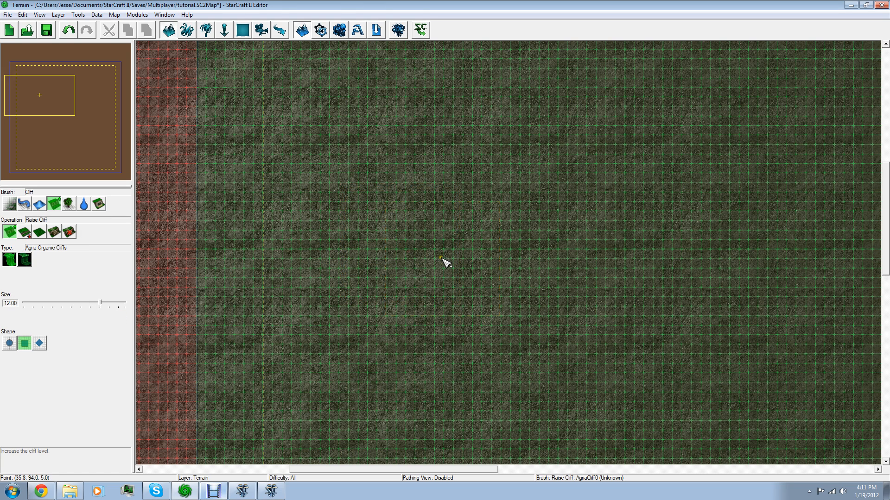
scroll(445, 261, "up", 3)
scroll(444, 262, "up", 3)
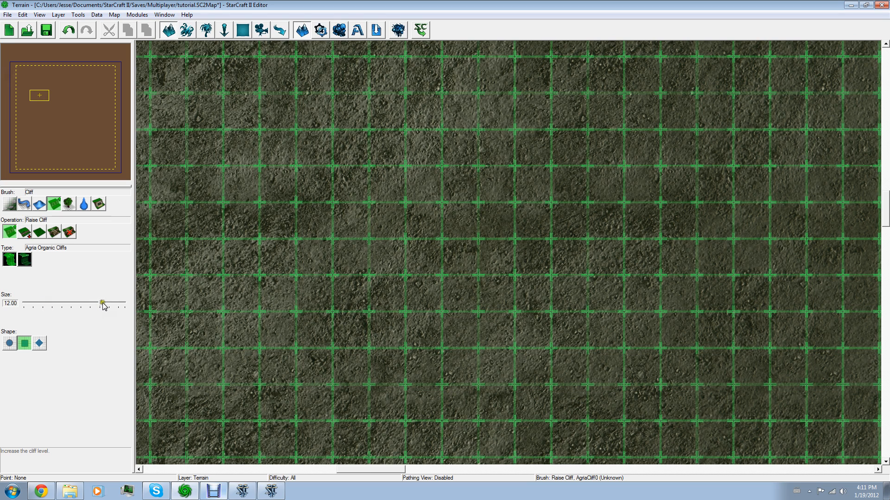
left_click_drag(100, 303, 56, 304)
- Raise a broad cliff plateau in the upper-left part of the map
scroll(440, 193, "down", 3)
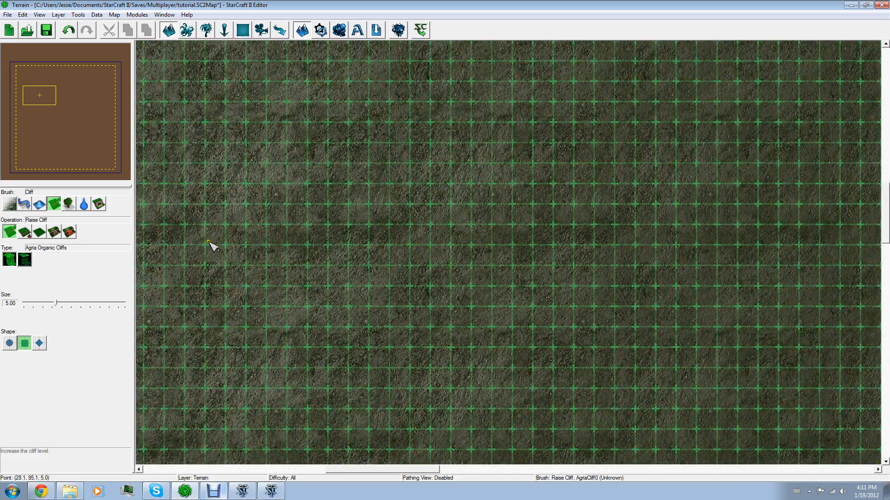
left_click(41, 92)
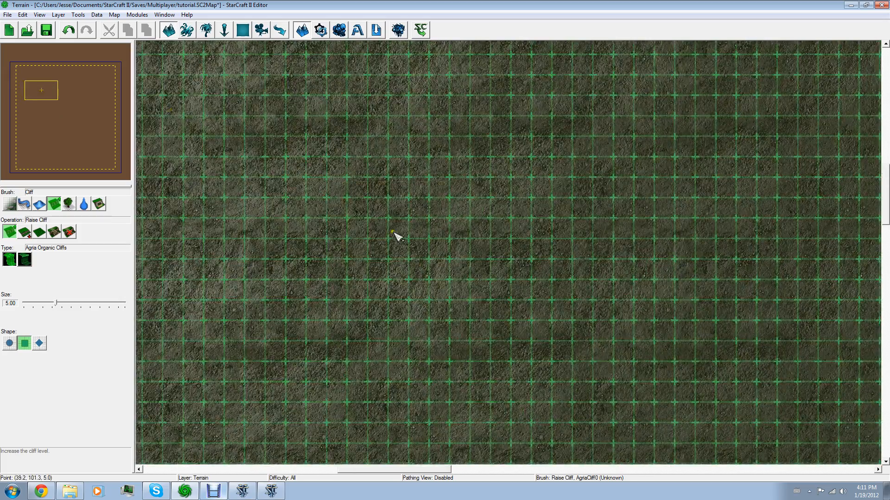
left_click(401, 233)
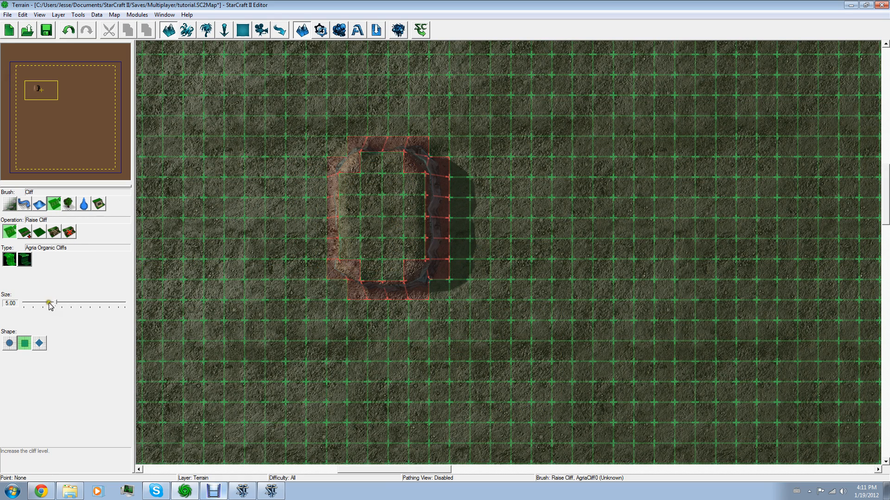
left_click(513, 217)
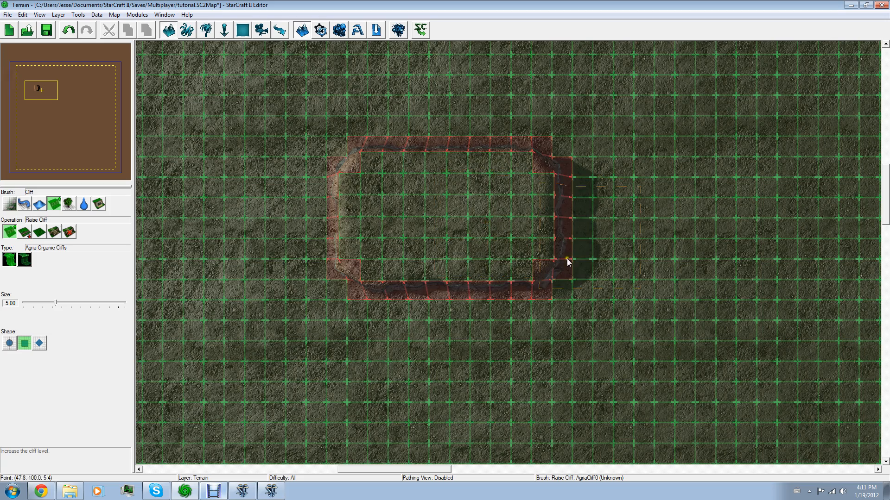
mouse_move(391, 324)
left_mouse_down()
mouse_move(533, 337)
mouse_move(487, 76)
mouse_move(246, 154)
mouse_move(308, 363)
mouse_move(482, 195)
mouse_move(342, 278)
mouse_move(135, 193)
left_mouse_up()
- Trim the plateau's left, lower and right sides with Lower Cliff to form an upright rectangle
scroll(319, 182, "down", 3)
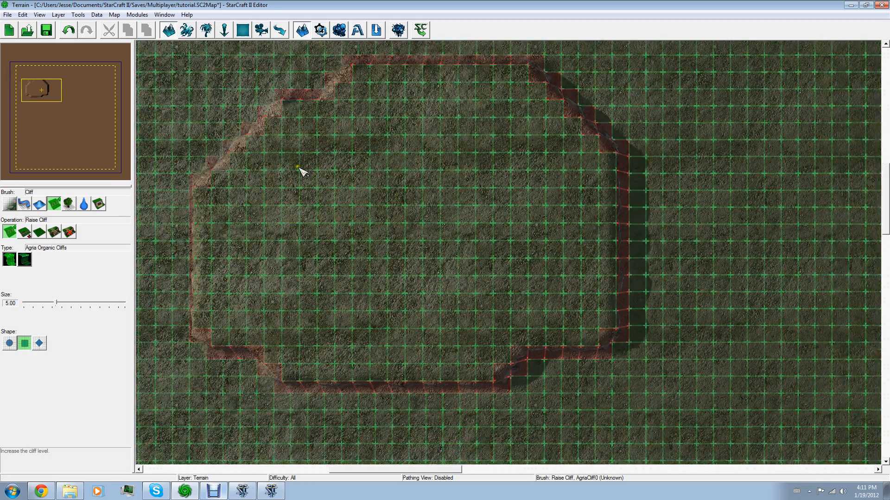
left_click_drag(46, 93, 40, 88)
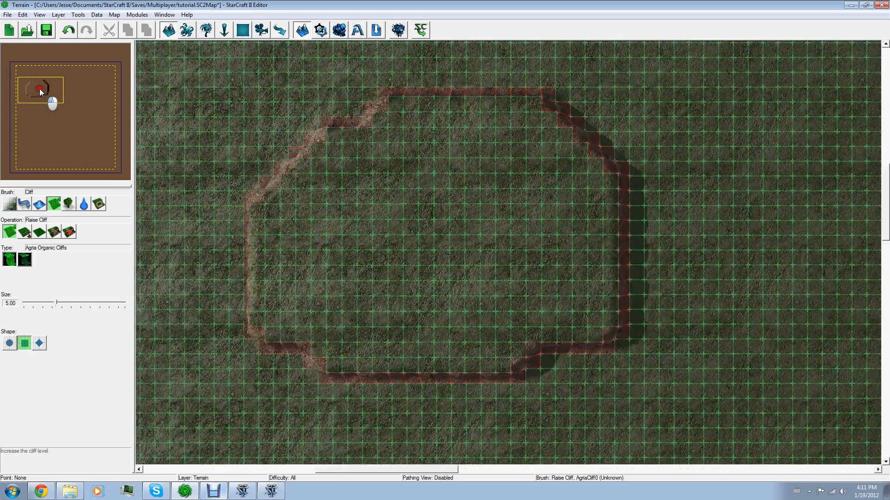
left_click(26, 232)
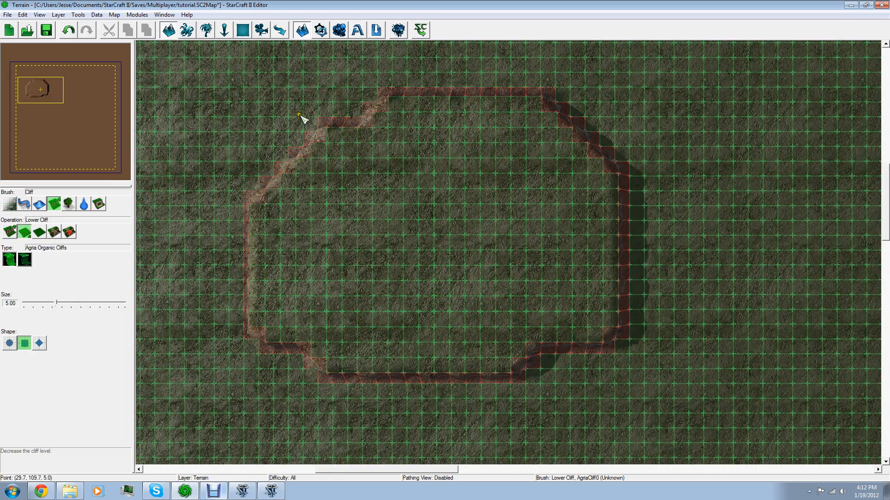
mouse_move(323, 149)
left_mouse_down()
mouse_move(312, 204)
mouse_move(328, 280)
mouse_move(332, 231)
mouse_move(324, 340)
mouse_move(230, 391)
mouse_move(351, 371)
mouse_move(596, 391)
left_mouse_up()
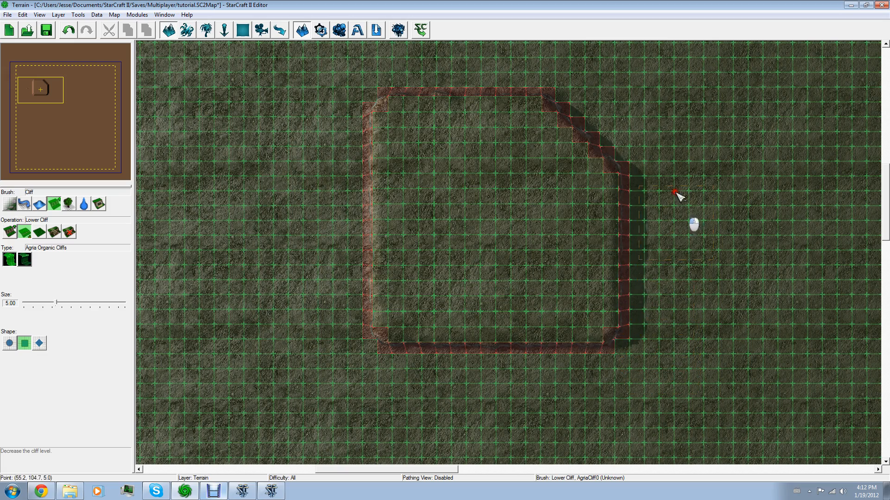
left_click_drag(614, 109, 626, 376)
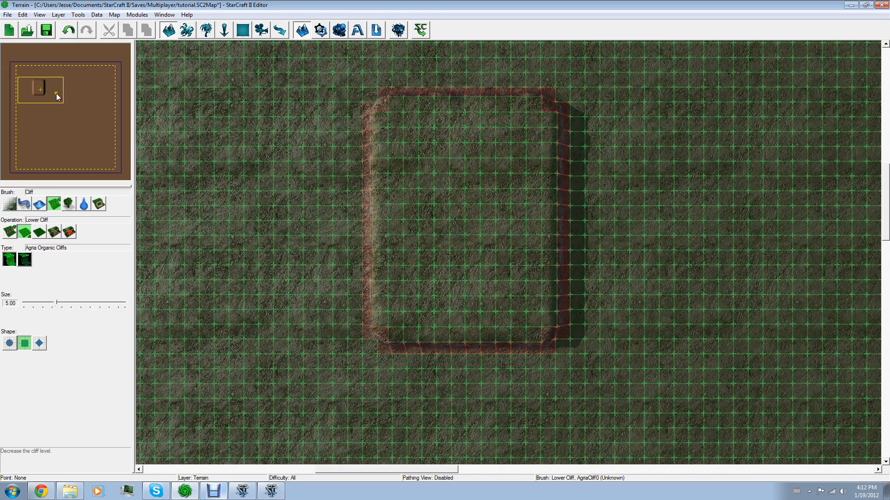
- Try carving pits beside the plateau's left edge with Lower Cliff, and undo the stroke
left_click_drag(38, 88, 34, 87)
mouse_move(358, 162)
left_mouse_down()
mouse_move(450, 223)
mouse_move(435, 289)
left_mouse_up()
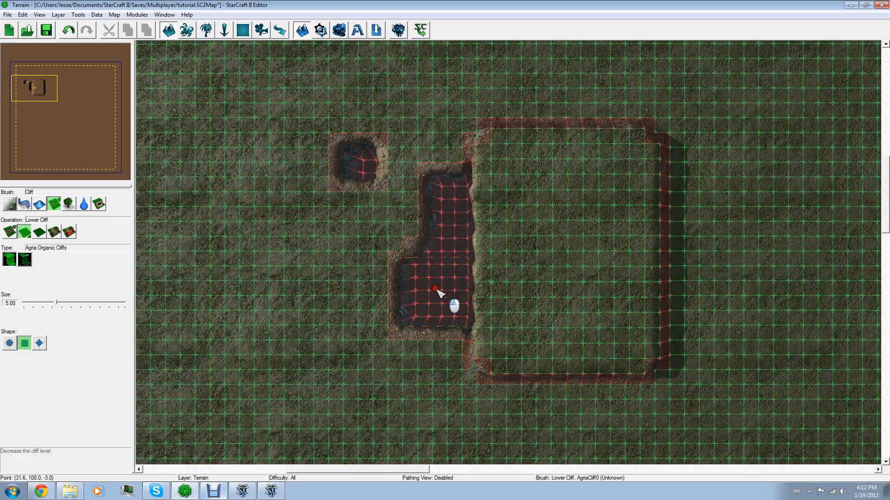
key("ctrl+z")
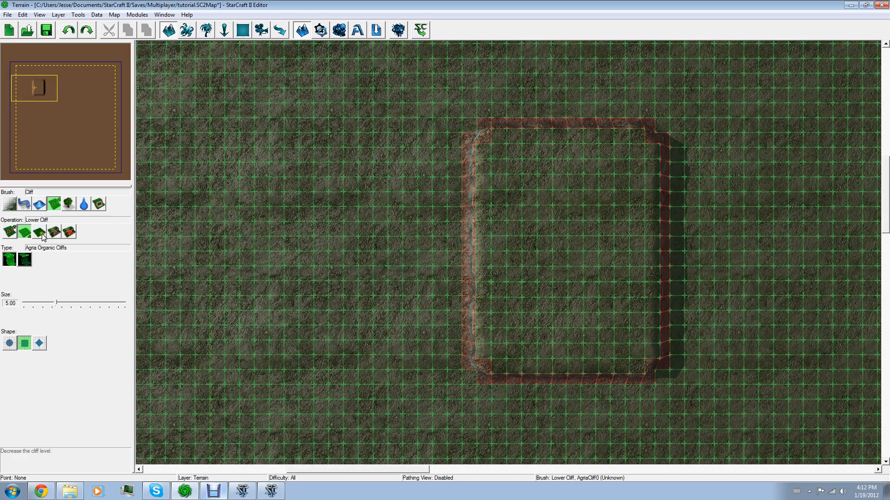
- Try Same Level Cliff by extending the plateau beyond its lower and left edges and levelling the additions back to the ground
left_click(42, 234)
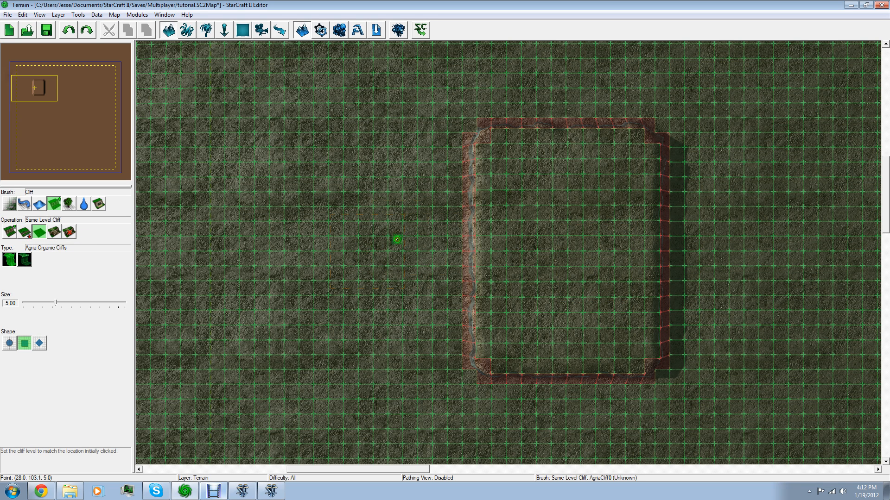
left_click(41, 93)
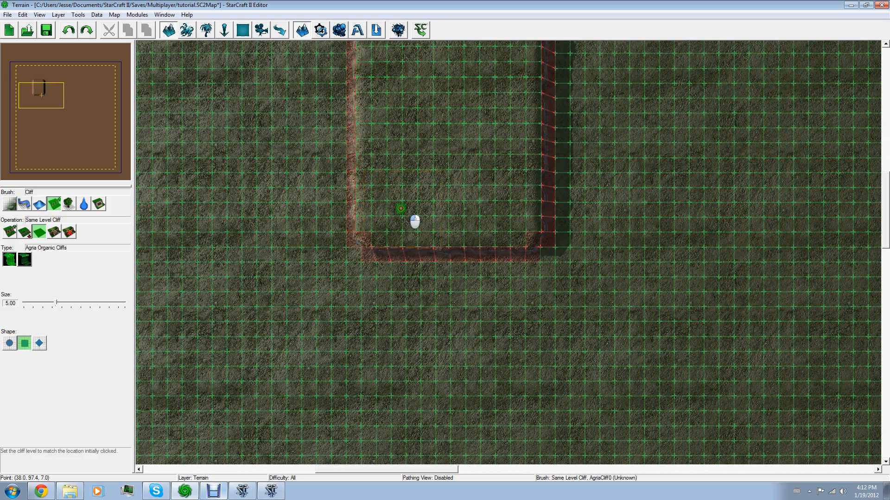
mouse_move(405, 240)
left_mouse_down()
mouse_move(405, 284)
mouse_move(423, 318)
mouse_move(411, 309)
left_mouse_up()
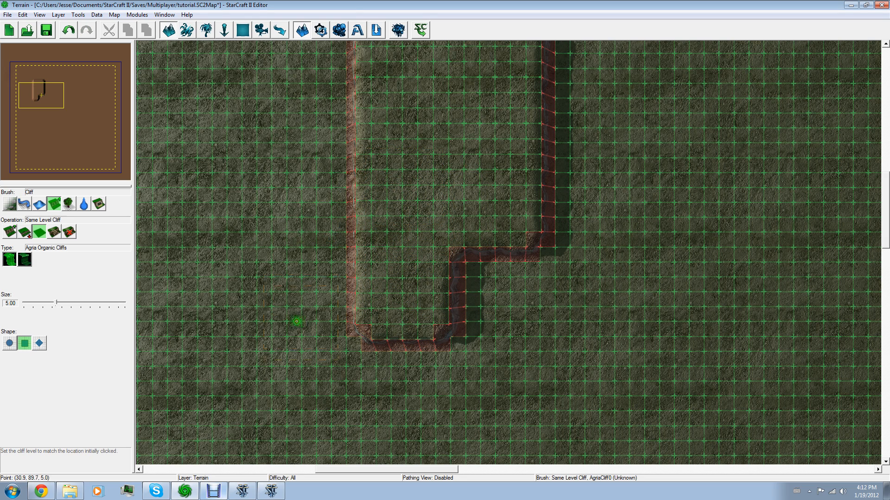
mouse_move(279, 315)
left_mouse_down()
mouse_move(485, 316)
mouse_move(268, 317)
left_mouse_up()
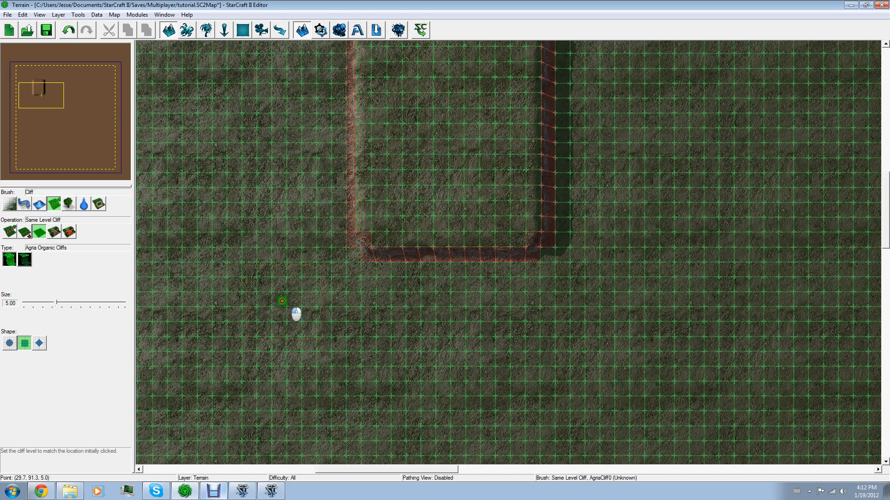
mouse_move(418, 159)
left_mouse_down()
mouse_move(298, 165)
mouse_move(298, 208)
left_mouse_up()
mouse_move(278, 314)
left_mouse_down()
mouse_move(296, 214)
mouse_move(318, 159)
mouse_move(313, 165)
left_mouse_up()
- Add a ramp with Add Ramp to the middle of the cliff plateau's lower edge
left_click(40, 96)
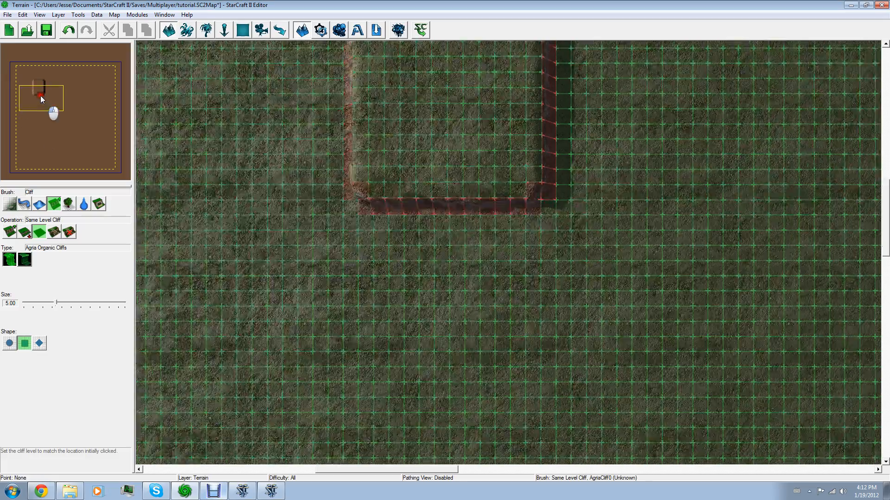
left_click(55, 232)
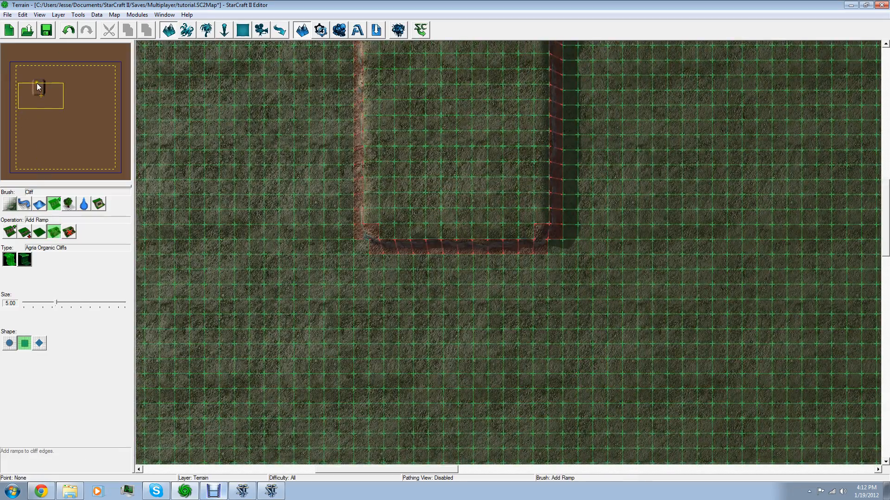
left_click_drag(36, 81, 55, 87)
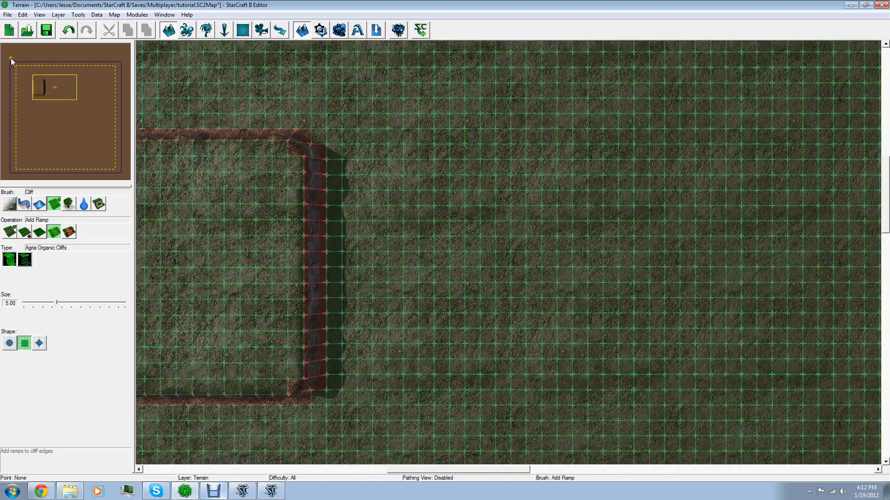
left_click(47, 97)
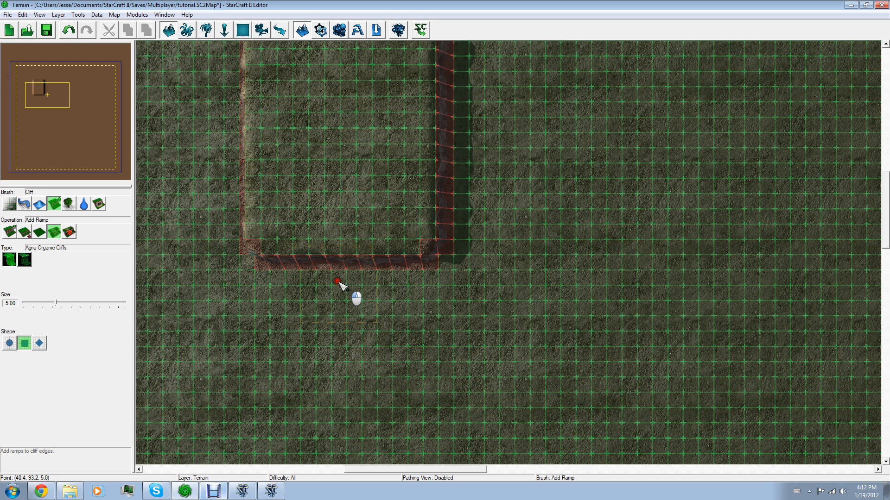
left_click(339, 265)
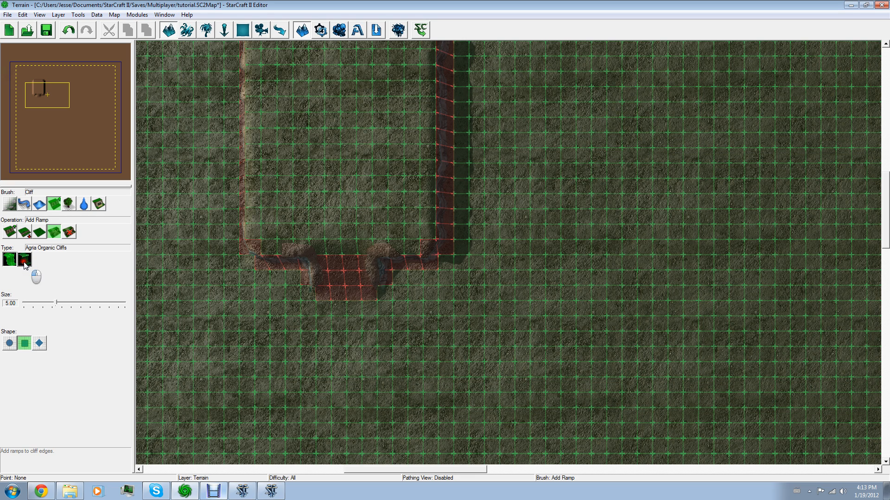
- Switch the cliff type to Agria Manmade Cliffs, try a ramp at the plateau's lower-left corner, and undo it
left_click(24, 261)
left_click(300, 277)
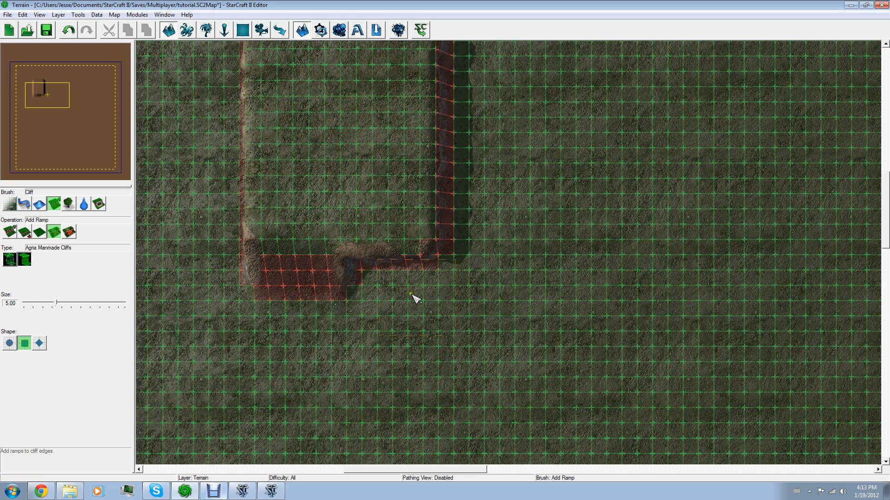
key("ctrl+z")
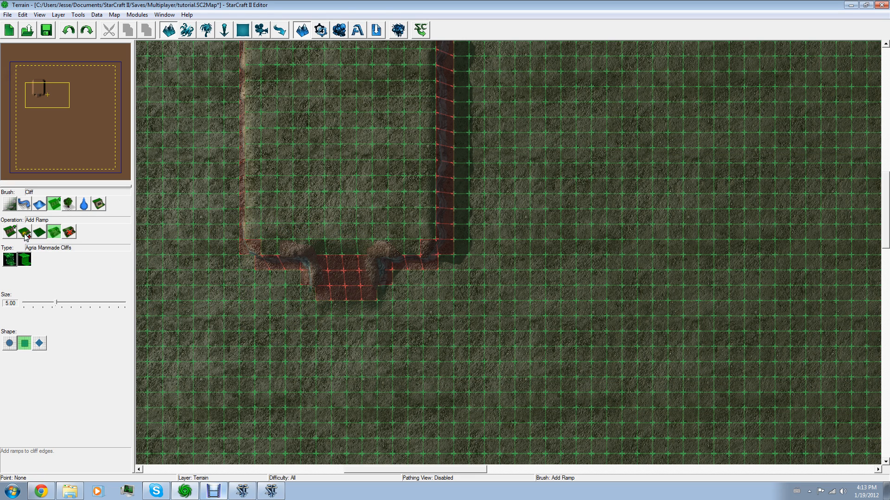
- Raise a manmade cliff platform directly below the organic plateau and add a ramp to its lower edge
left_click(12, 235)
mouse_move(298, 333)
left_mouse_down()
mouse_move(298, 293)
mouse_move(341, 283)
mouse_move(387, 296)
mouse_move(369, 274)
mouse_move(371, 304)
mouse_move(345, 319)
left_mouse_up()
left_click(42, 104)
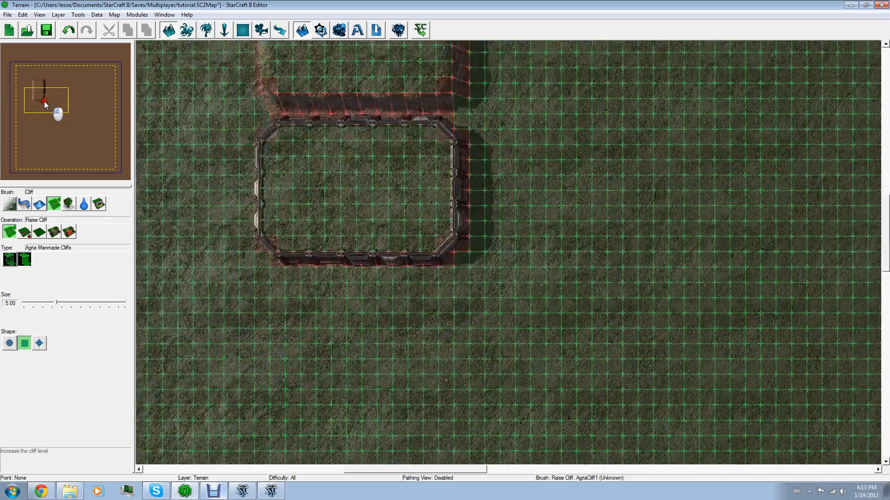
left_click(54, 231)
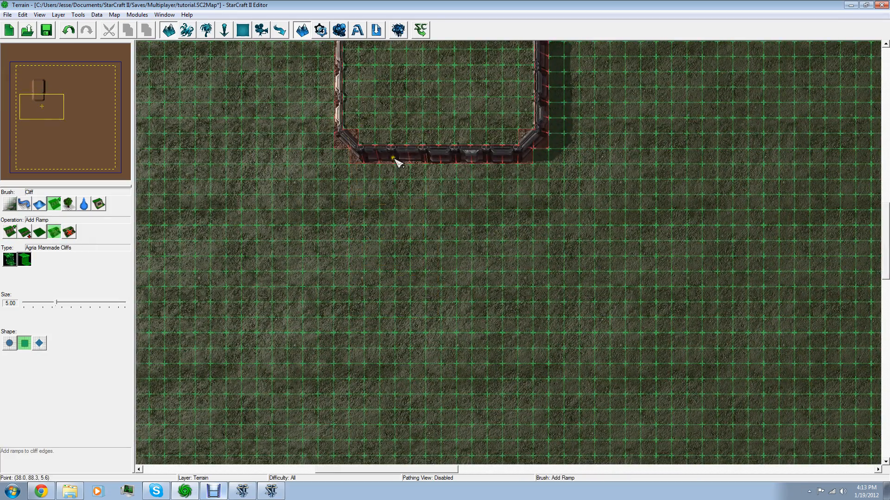
left_click(431, 178)
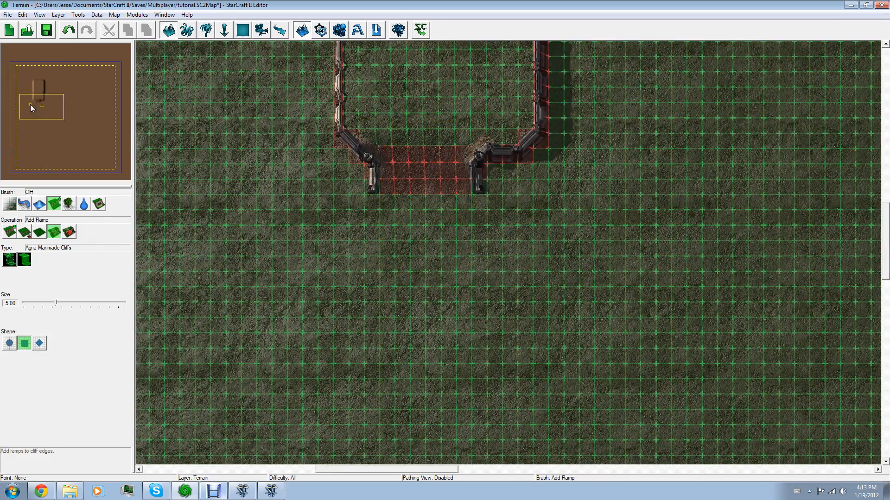
- Try Same Level Cliff at size 1.00 from the manmade platform up into the organic plateau, and undo the stroke
left_click_drag(29, 104, 39, 94)
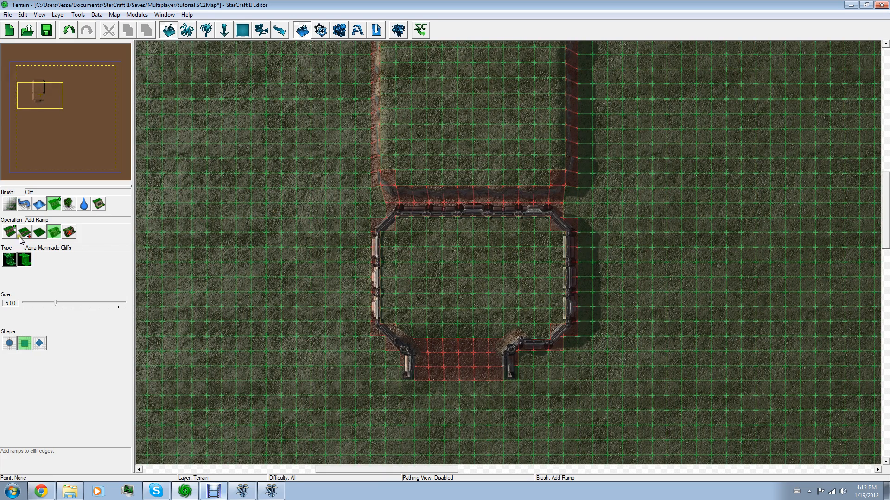
left_click(41, 233)
left_click_drag(56, 305, 31, 306)
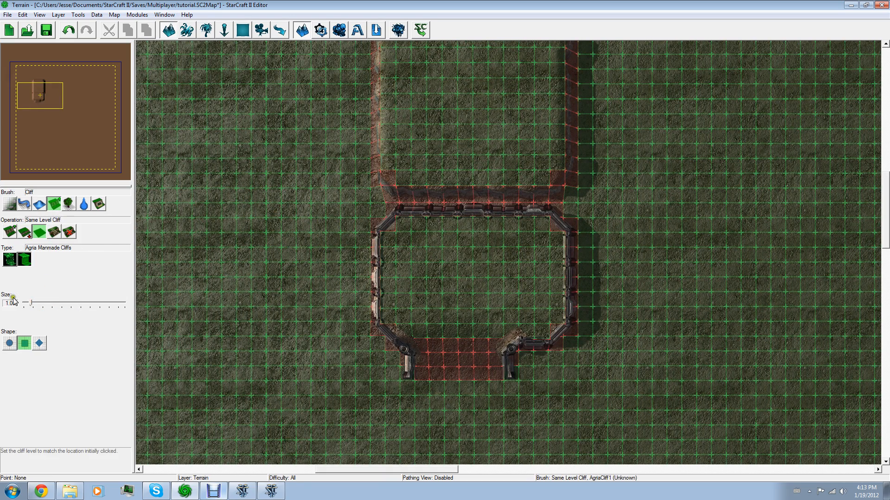
left_click_drag(434, 230, 437, 165)
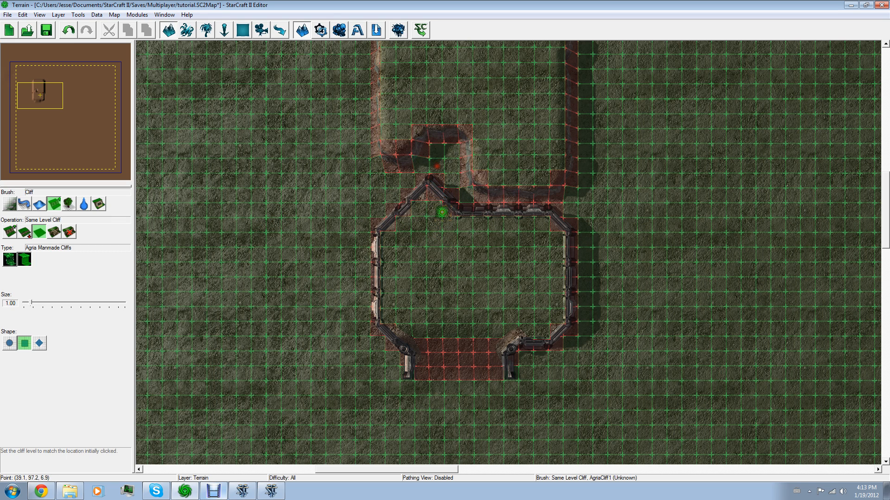
key("ctrl+z")
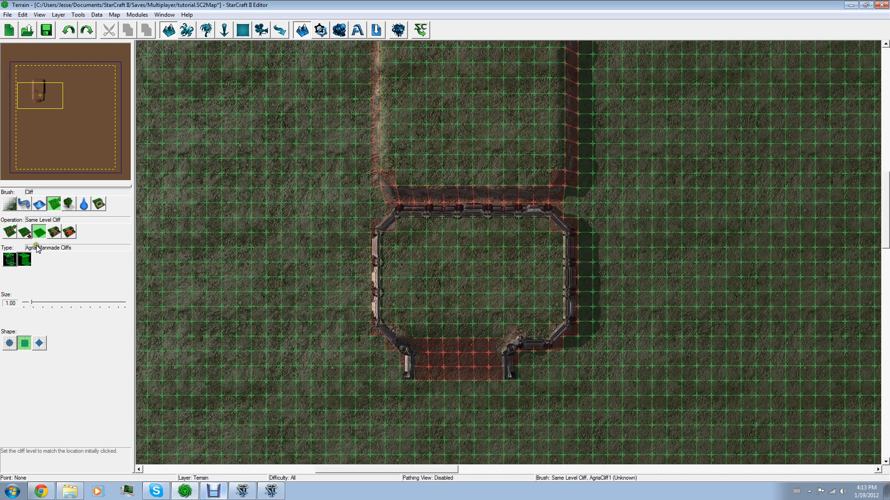
- Erase the whole ramp from the manmade platform's lower edge with Remove Ramp
left_click(57, 234)
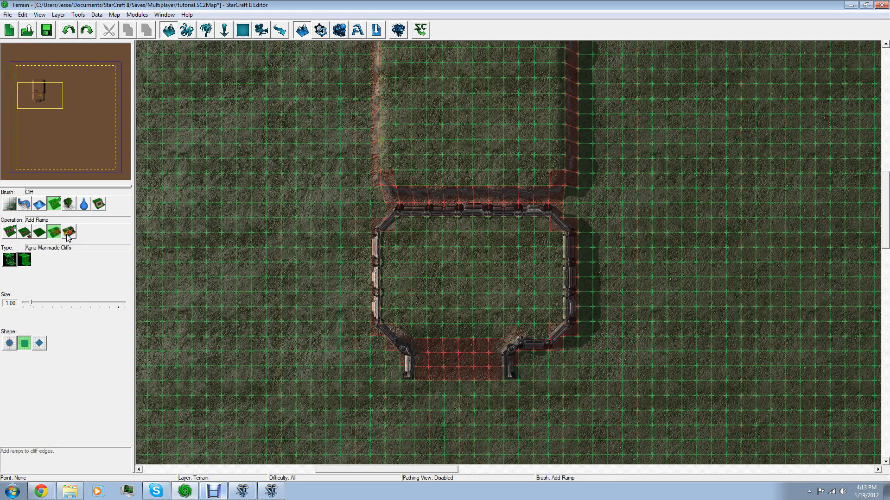
left_click(70, 232)
left_click(457, 364)
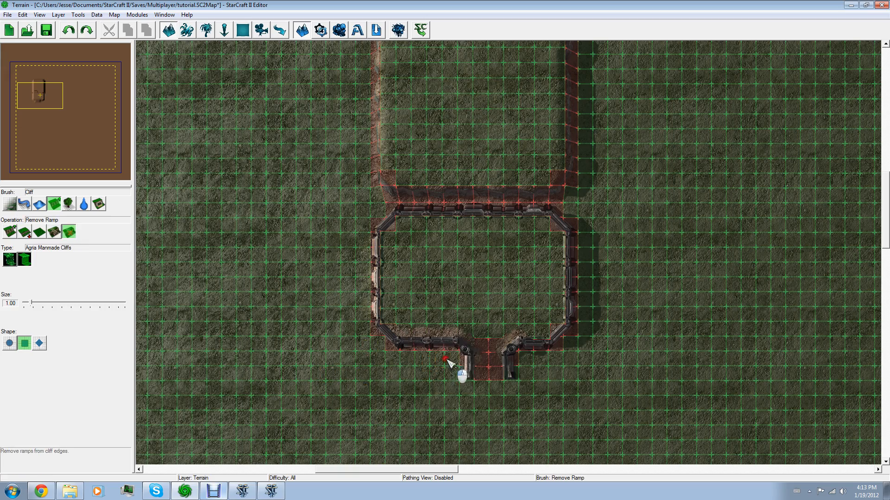
left_click_drag(49, 91, 38, 94)
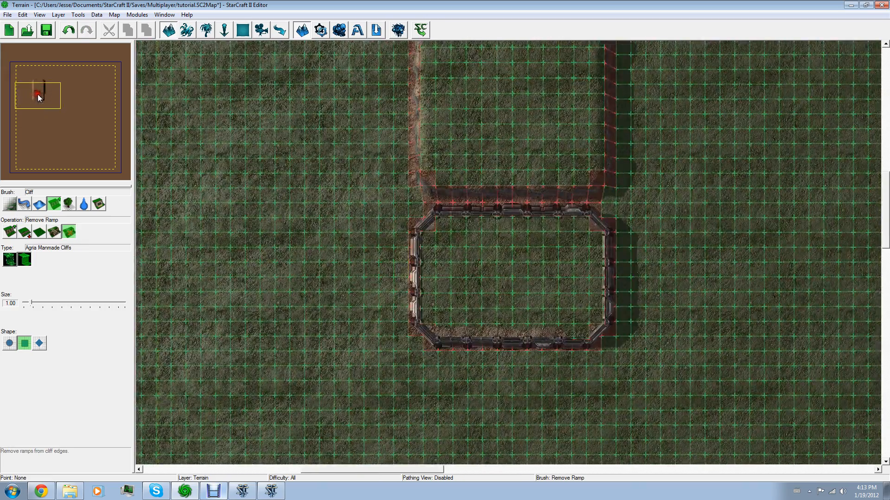
- Lay a Korhal Road of width 1.00 beside the manmade platform, bend it toward the platform, and extend it diagonally downward
left_click(24, 204)
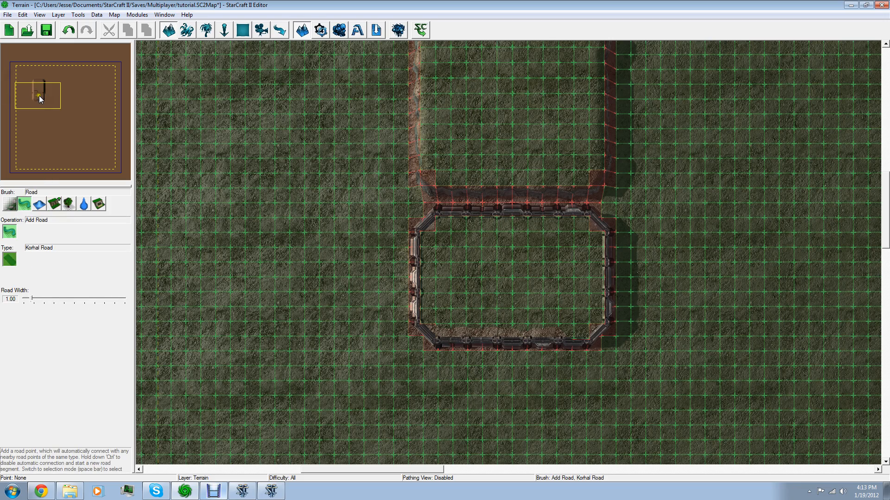
left_click_drag(38, 91, 35, 101)
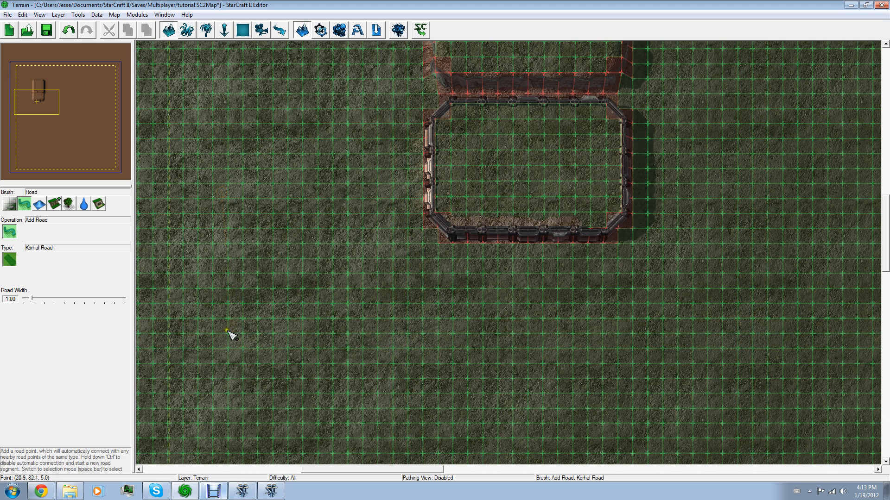
left_click(221, 354)
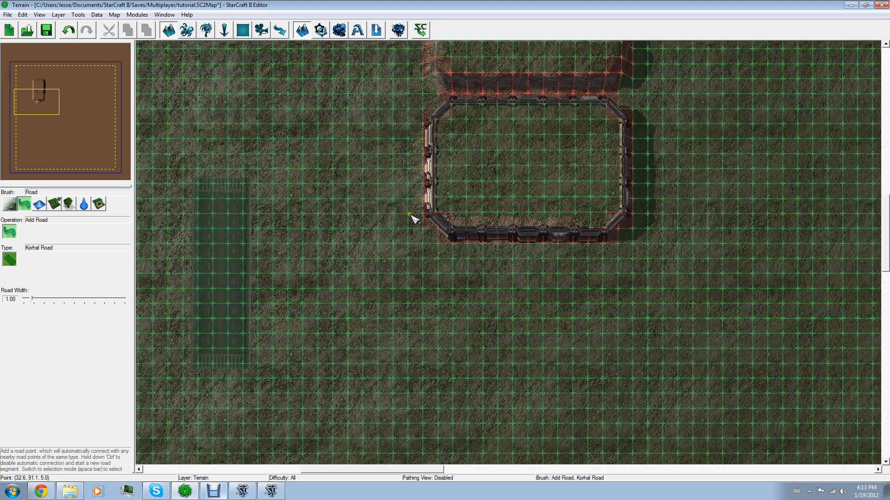
left_click(340, 278)
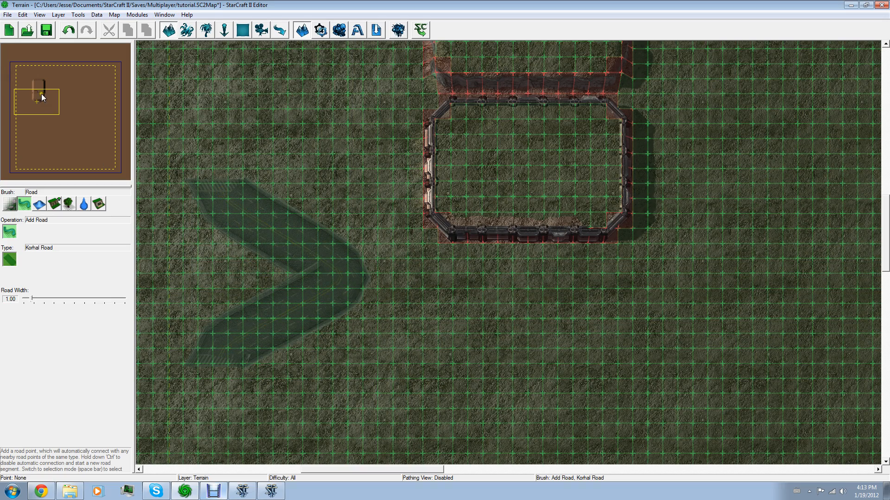
left_click_drag(41, 94, 32, 117)
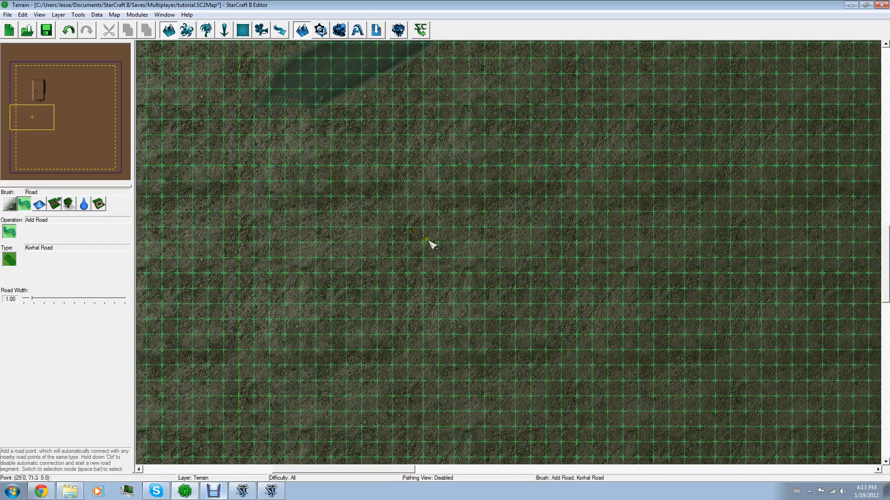
left_click(546, 305)
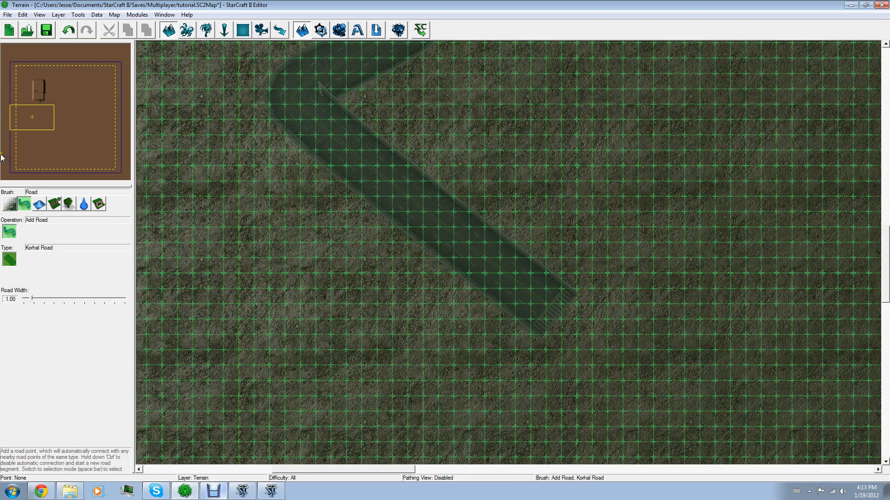
- Reshape the road's lower diagonal stretch into a winding path by inserting four extra road points
mouse_move(31, 114)
left_mouse_down()
mouse_move(23, 105)
mouse_move(35, 110)
left_mouse_up()
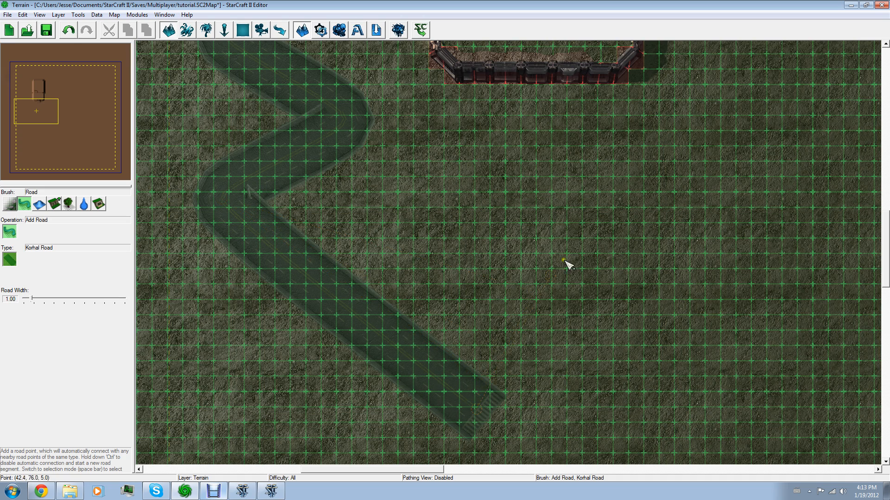
left_click(497, 229)
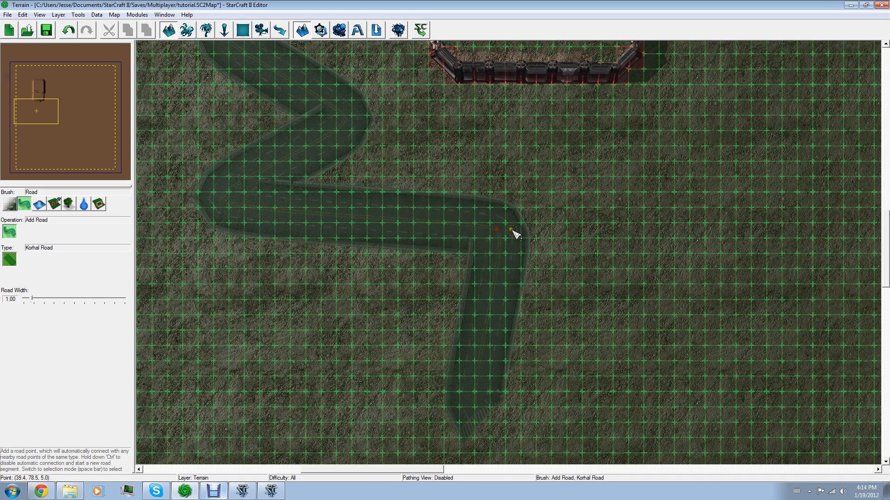
left_click(410, 277)
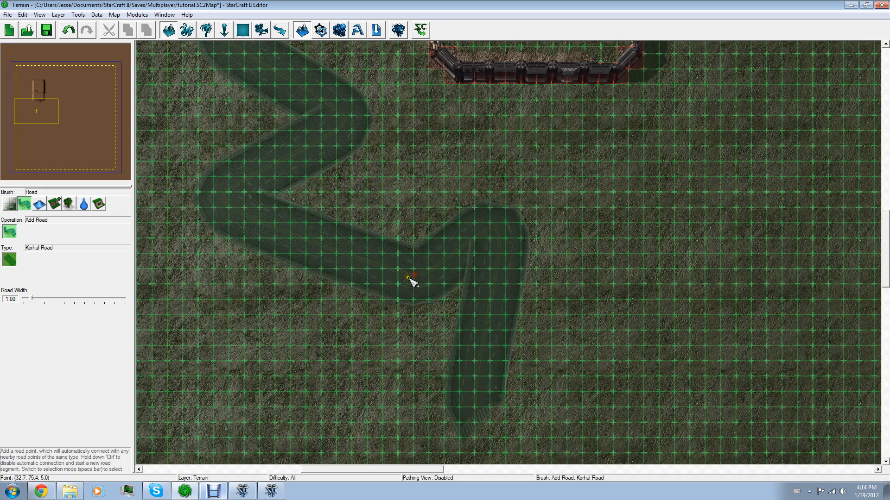
left_click(285, 288)
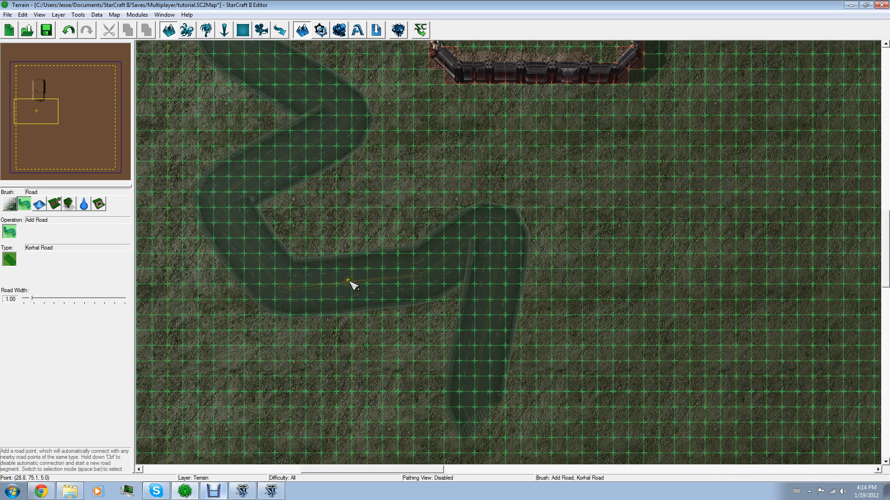
left_click(347, 236)
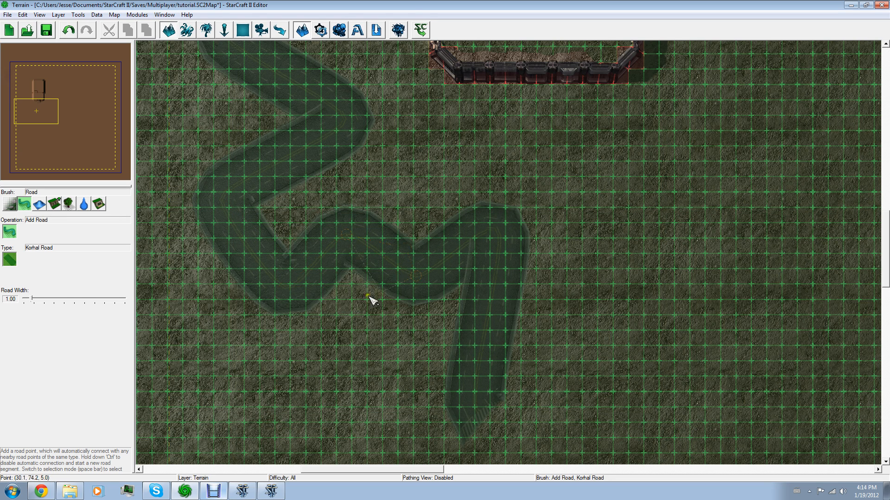
- Undo all the road placements until the ground beside the manmade platform is clear
left_click_drag(31, 120, 34, 110)
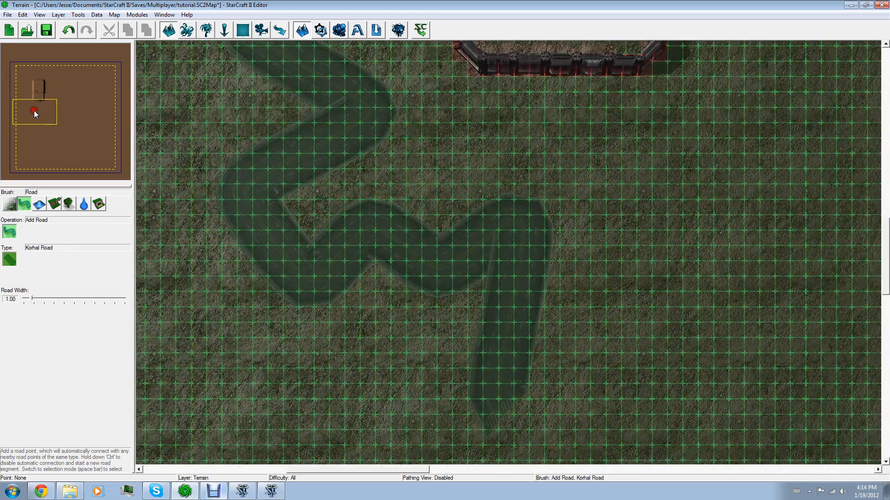
key("ctrl+z")
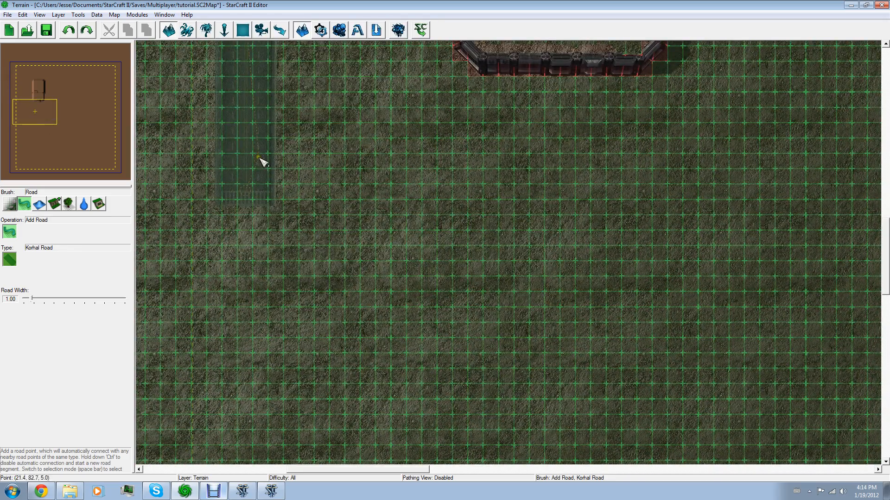
left_click_drag(29, 107, 29, 93)
key("ctrl+z")
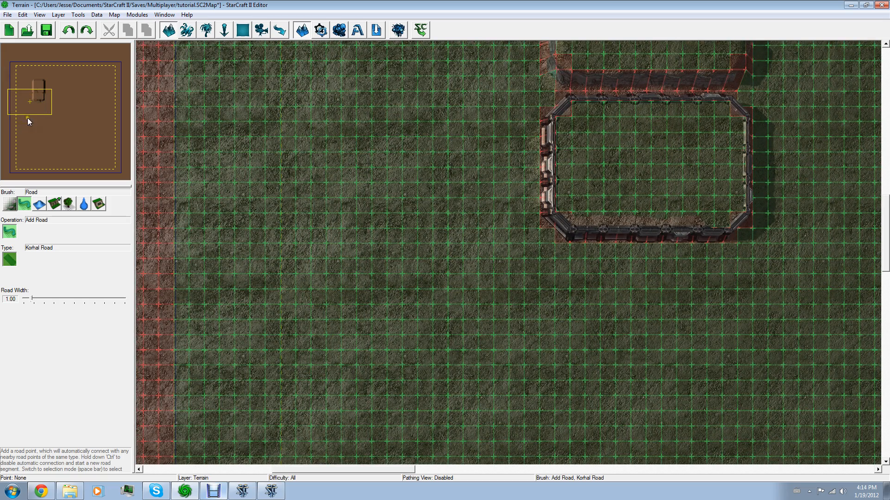
left_click_drag(27, 98, 32, 97)
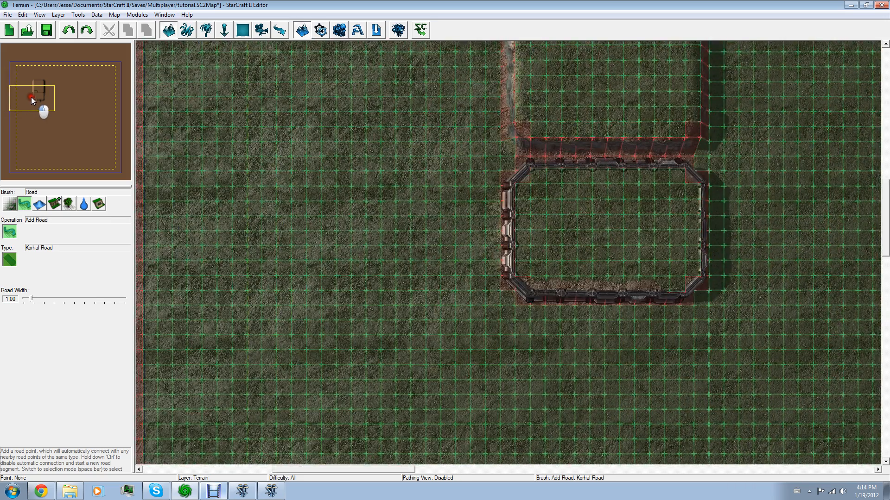
- Look at the Water brush's Add Water options, and switch to the Texture brush with Add Texture
left_click(84, 204)
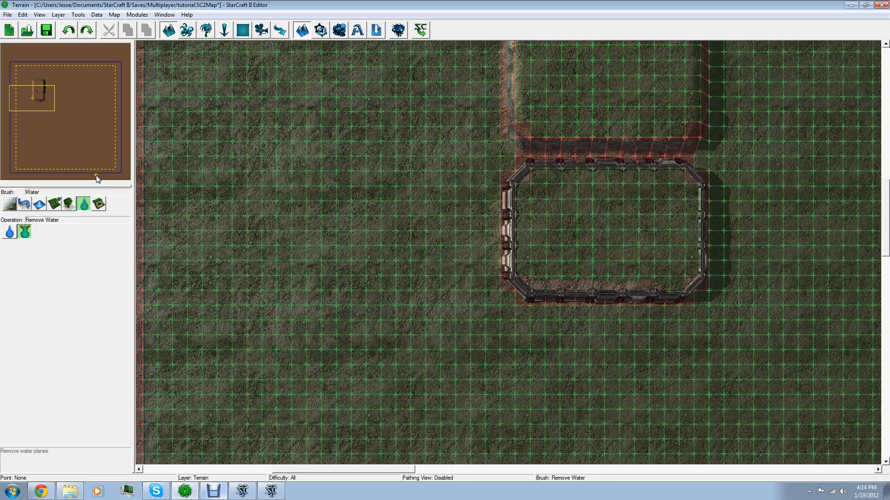
left_click(14, 232)
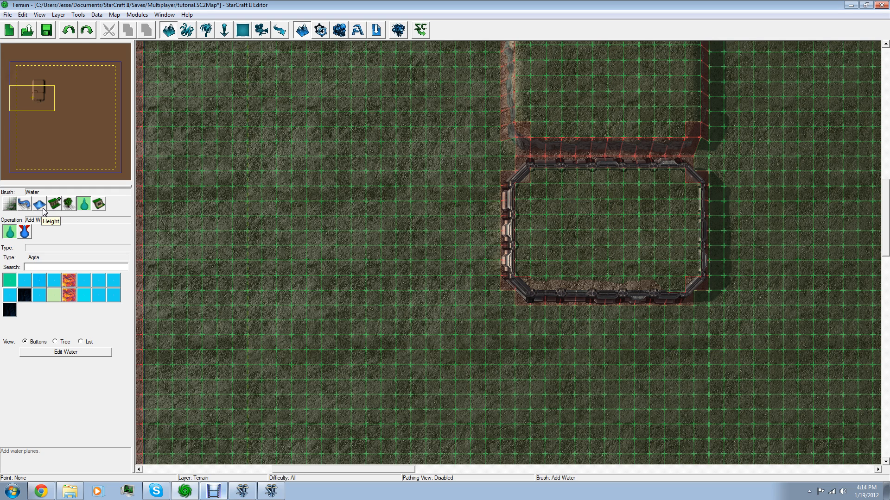
left_click(10, 204)
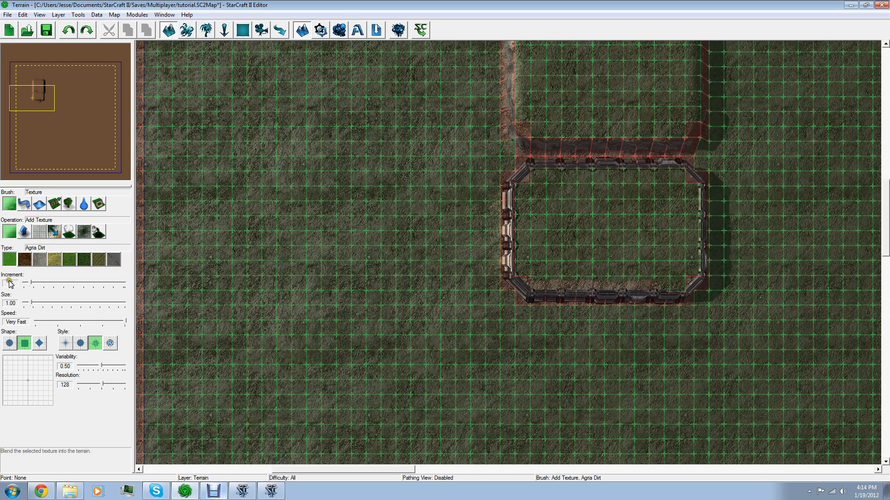
- Try to paint Agria Rock onto the ground beside the manmade platform with the Add Texture operation at size 1.00
left_click(25, 261)
left_click(40, 260)
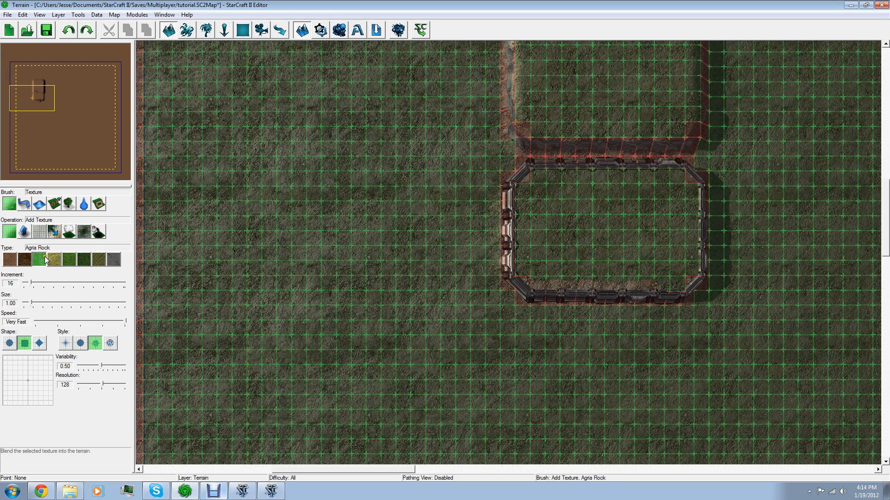
mouse_move(302, 189)
left_mouse_down()
mouse_move(328, 176)
mouse_move(341, 194)
left_mouse_up()
- Replace Agria Dirt with Agria Rock on the ground beside the cliffs and on both platforms, using brush sizes 1.00 and 3.50
left_click(58, 234)
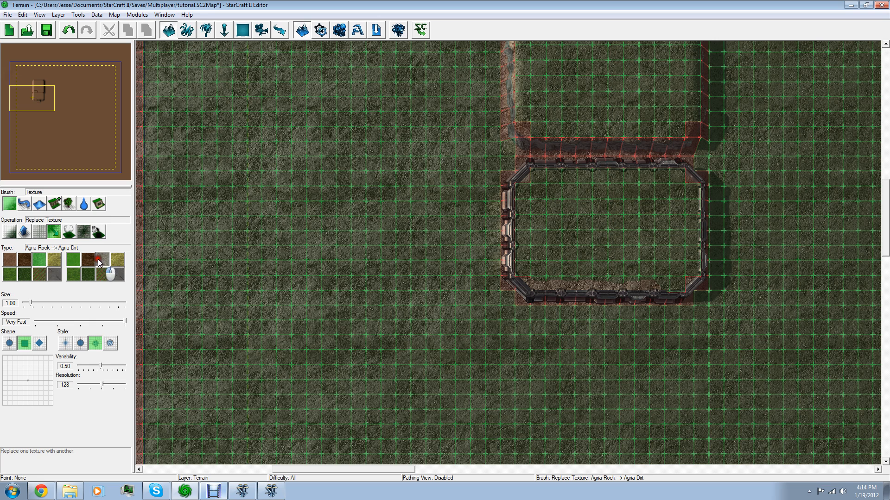
left_click(11, 260)
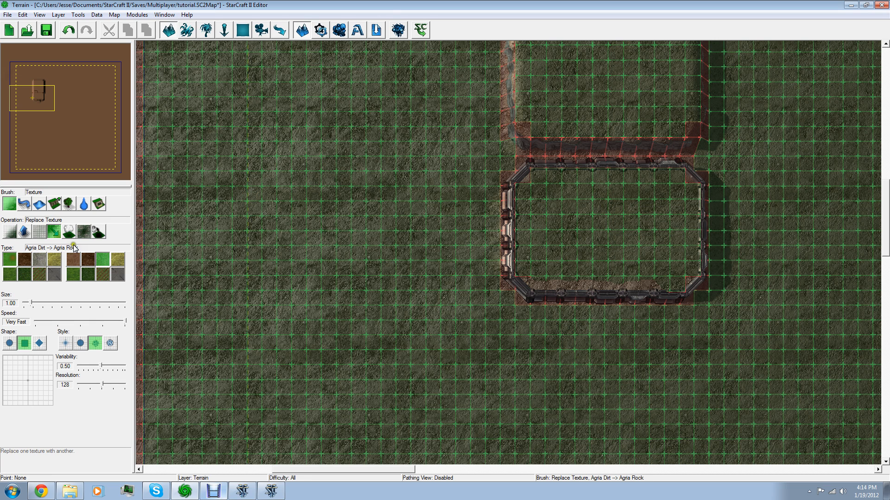
mouse_move(271, 141)
left_mouse_down()
mouse_move(242, 180)
mouse_move(298, 162)
mouse_move(268, 196)
mouse_move(253, 194)
mouse_move(292, 211)
mouse_move(251, 204)
left_mouse_up()
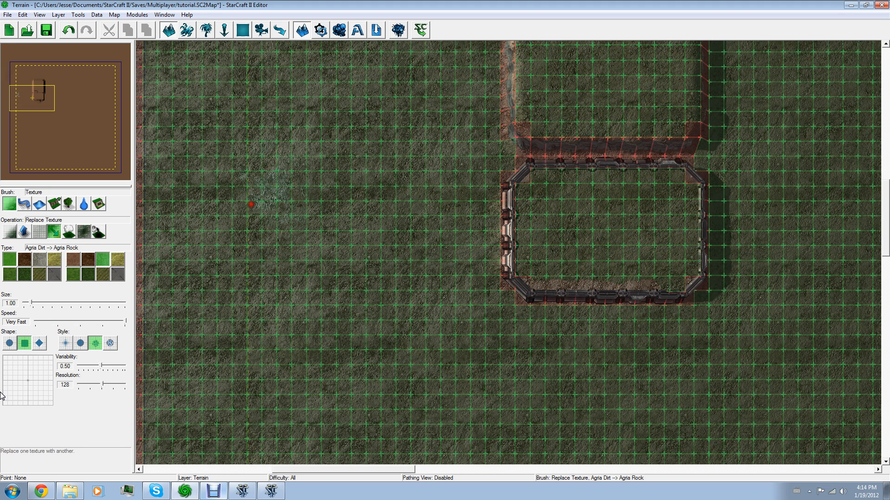
left_click_drag(31, 303, 47, 303)
mouse_move(323, 165)
left_mouse_down()
mouse_move(339, 210)
mouse_move(266, 174)
mouse_move(320, 229)
mouse_move(258, 213)
mouse_move(264, 175)
mouse_move(360, 164)
mouse_move(294, 171)
mouse_move(611, 236)
mouse_move(562, 159)
mouse_move(618, 157)
mouse_move(606, 100)
mouse_move(343, 163)
mouse_move(284, 224)
mouse_move(59, 283)
left_mouse_up()
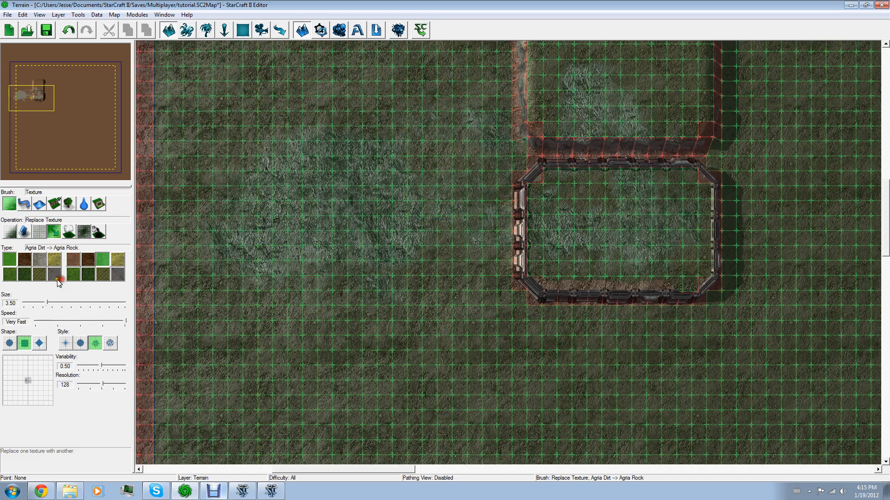
- Replace Agria Dirt with Agria Crops across the ground below the manmade platform, adding one patch near the map edge in the Fractal style
left_click(103, 274)
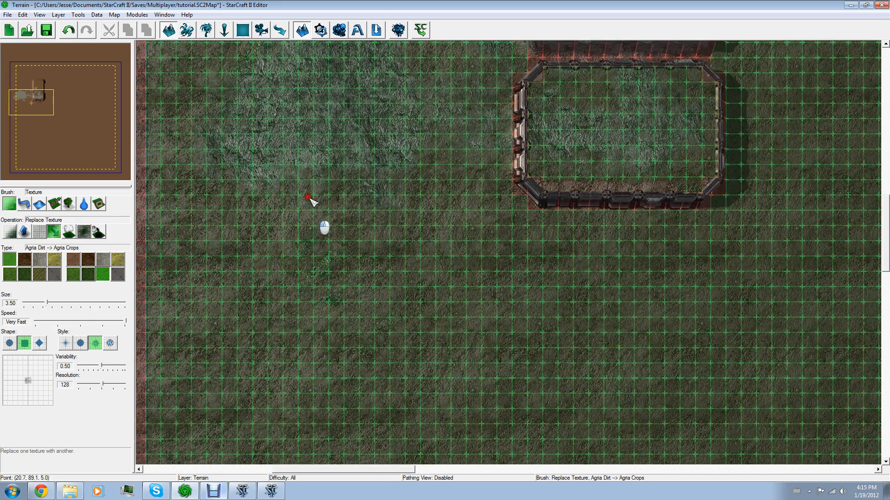
mouse_move(308, 194)
left_mouse_down()
mouse_move(308, 294)
mouse_move(333, 238)
mouse_move(415, 287)
mouse_move(426, 377)
mouse_move(425, 209)
mouse_move(473, 308)
mouse_move(446, 370)
mouse_move(416, 301)
mouse_move(397, 324)
mouse_move(460, 348)
left_mouse_up()
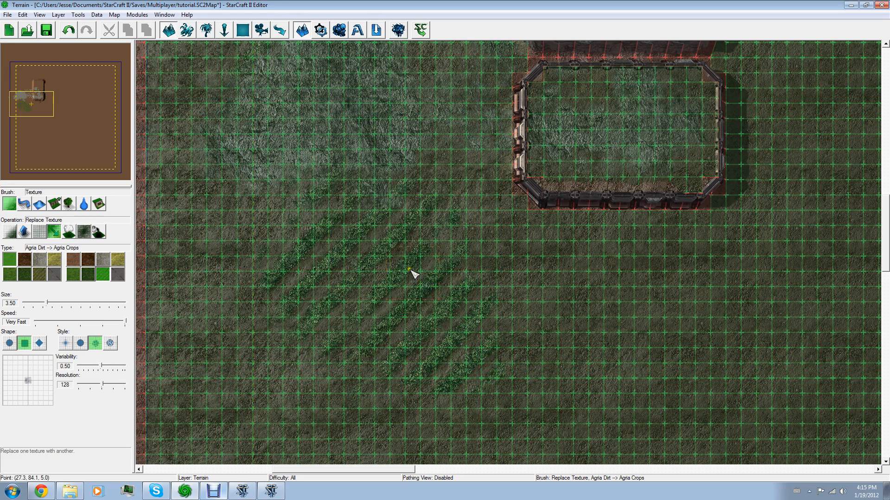
mouse_move(412, 274)
left_mouse_down()
mouse_move(799, 341)
mouse_move(721, 319)
mouse_move(850, 185)
mouse_move(499, 375)
left_mouse_up()
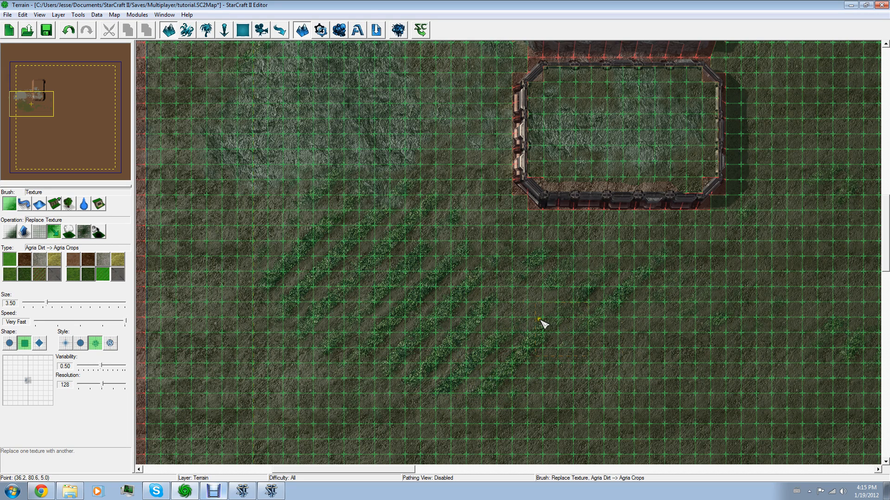
mouse_move(540, 319)
left_mouse_down()
mouse_move(501, 296)
mouse_move(538, 304)
mouse_move(564, 272)
mouse_move(737, 244)
mouse_move(788, 218)
mouse_move(707, 256)
mouse_move(728, 277)
mouse_move(688, 292)
mouse_move(752, 291)
mouse_move(851, 176)
mouse_move(848, 218)
left_mouse_up()
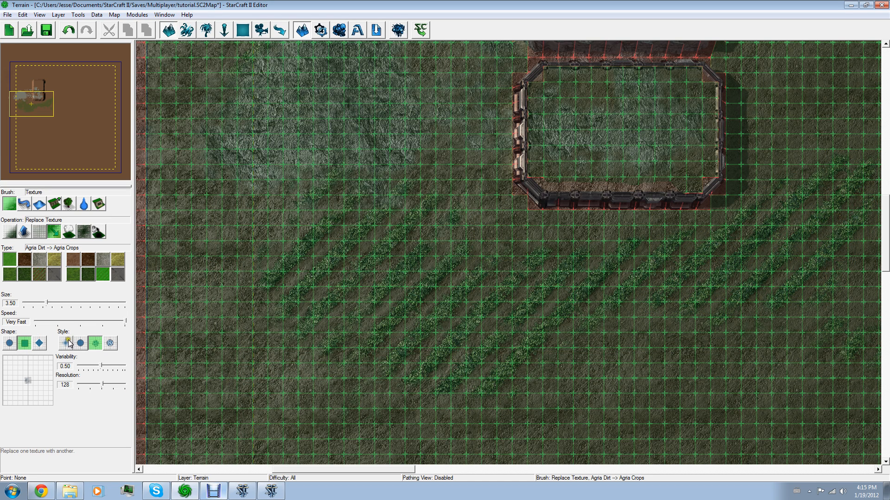
left_click(109, 343)
left_click_drag(241, 384, 183, 310)
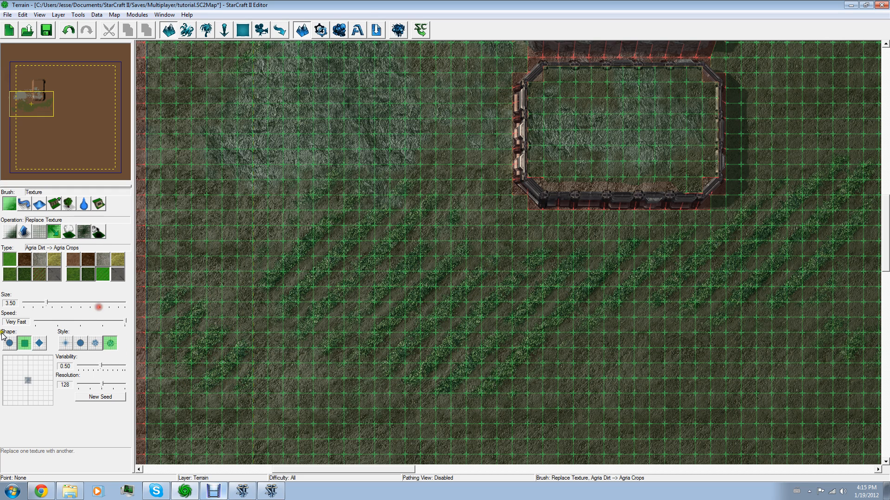
- Raise hills on the open ground beside the organic cliff with the Height brush at amplitude 0.50 and size 3.50
left_click(41, 208)
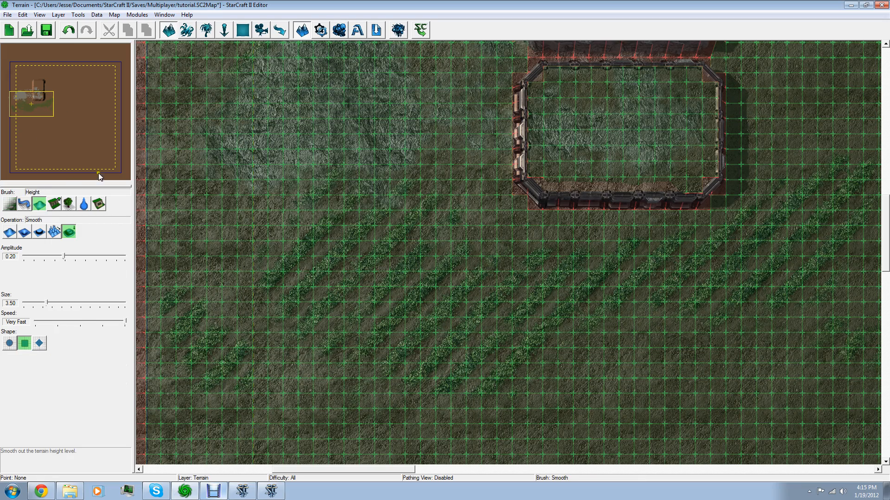
left_click_drag(35, 110, 29, 85)
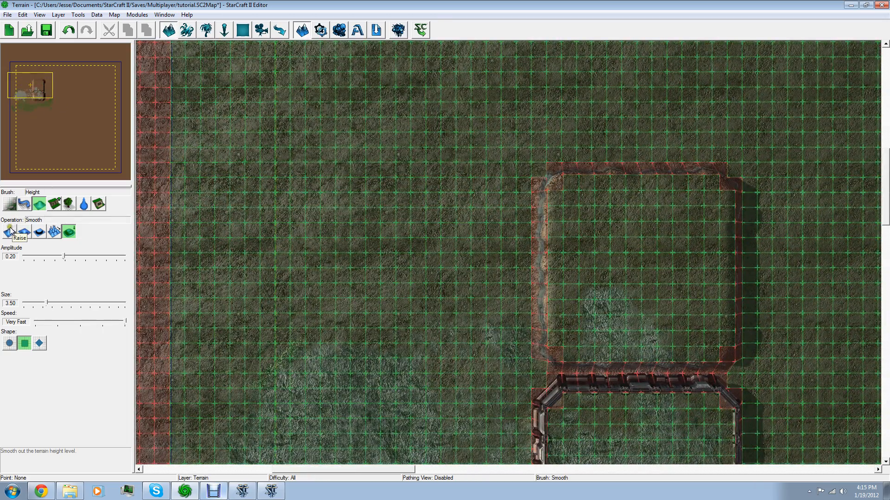
left_click(54, 231)
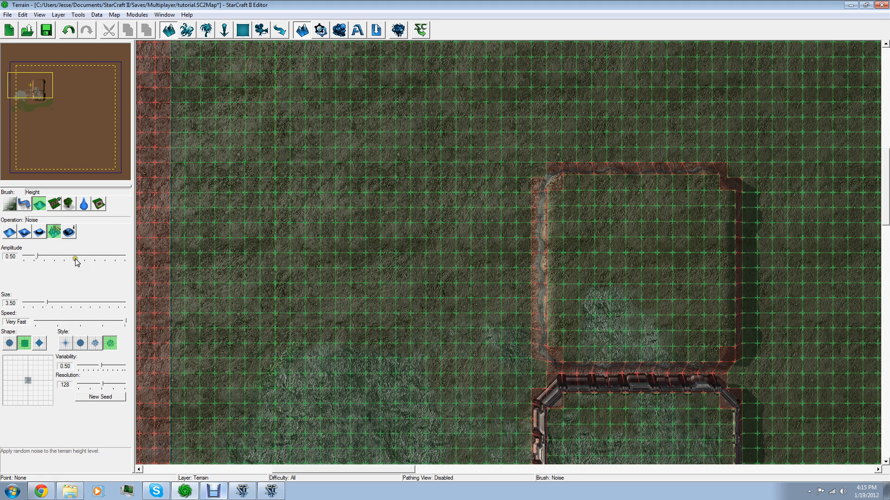
left_click(10, 232)
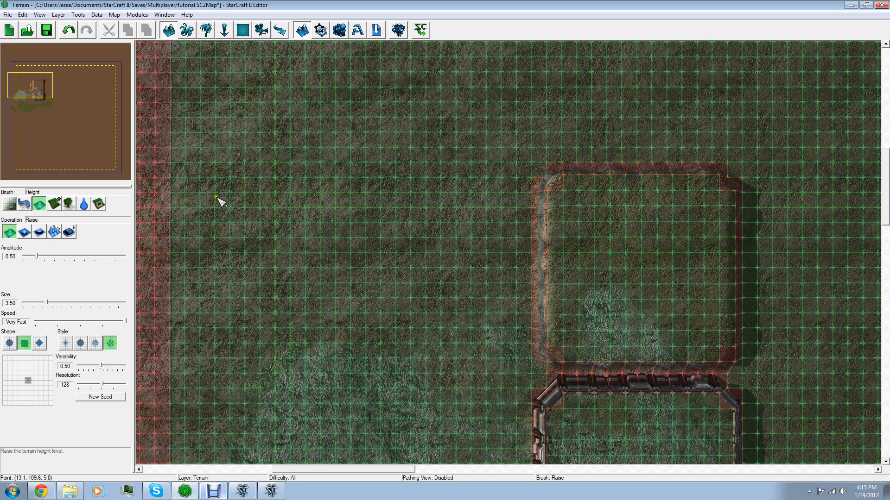
mouse_move(218, 199)
left_mouse_down()
mouse_move(274, 239)
mouse_move(339, 200)
mouse_move(324, 175)
mouse_move(269, 177)
mouse_move(238, 194)
mouse_move(215, 235)
mouse_move(388, 104)
mouse_move(425, 162)
mouse_move(417, 308)
left_mouse_up()
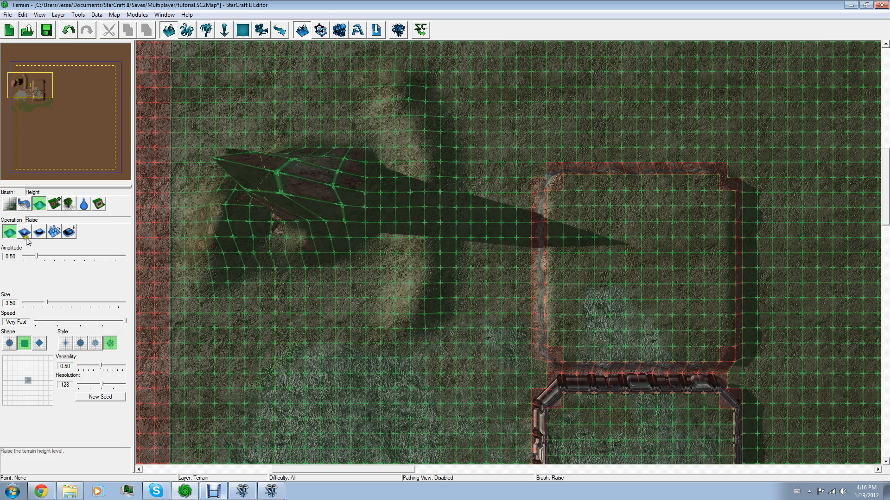
left_click_drag(31, 83, 19, 78)
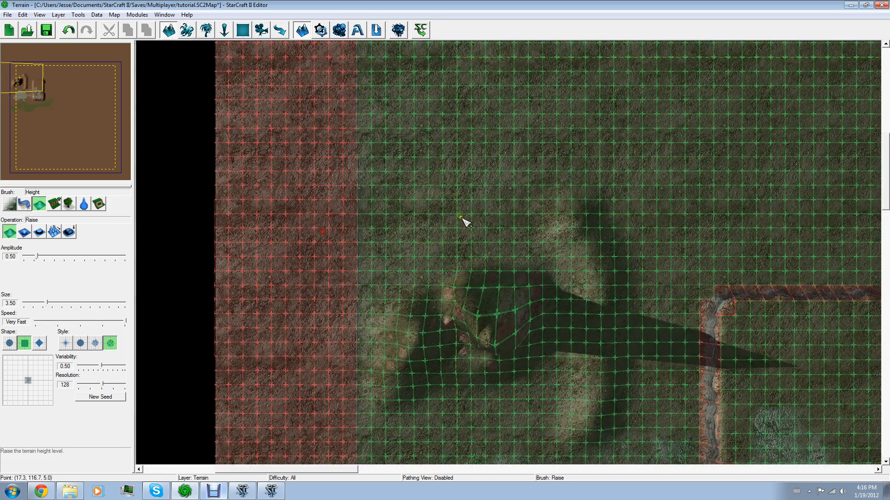
left_click(469, 216)
left_click_drag(469, 217, 469, 218)
- Lower a deep pit into the ground above the raised hills with the Height brush at amplitude 0.50 and size 3.50
left_click(24, 231)
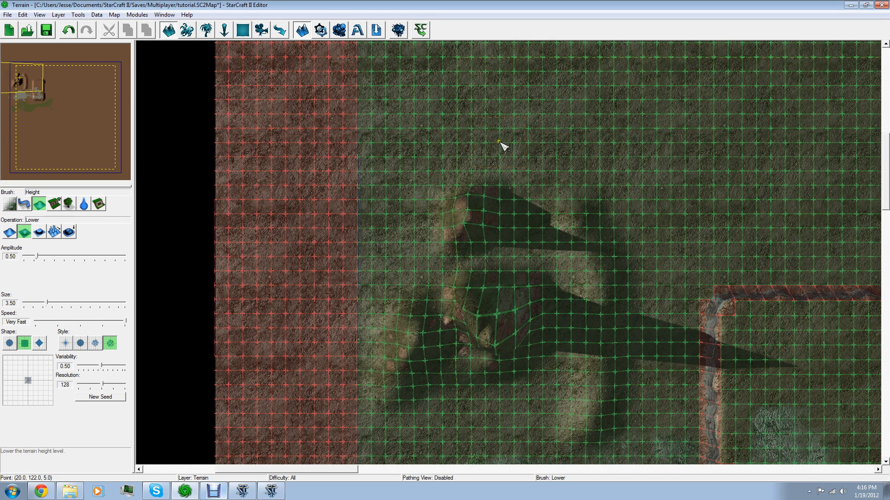
mouse_move(462, 138)
left_mouse_down()
mouse_move(579, 138)
mouse_move(493, 106)
mouse_move(541, 134)
left_mouse_up()
mouse_move(456, 139)
left_mouse_down()
mouse_move(480, 132)
mouse_move(485, 147)
mouse_move(509, 149)
left_mouse_up()
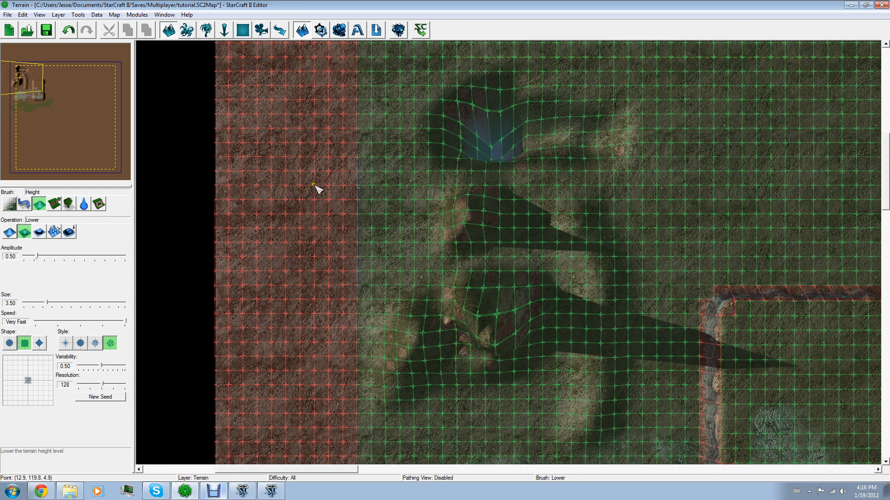
mouse_move(519, 138)
left_mouse_down()
mouse_move(552, 143)
mouse_move(541, 160)
left_mouse_up()
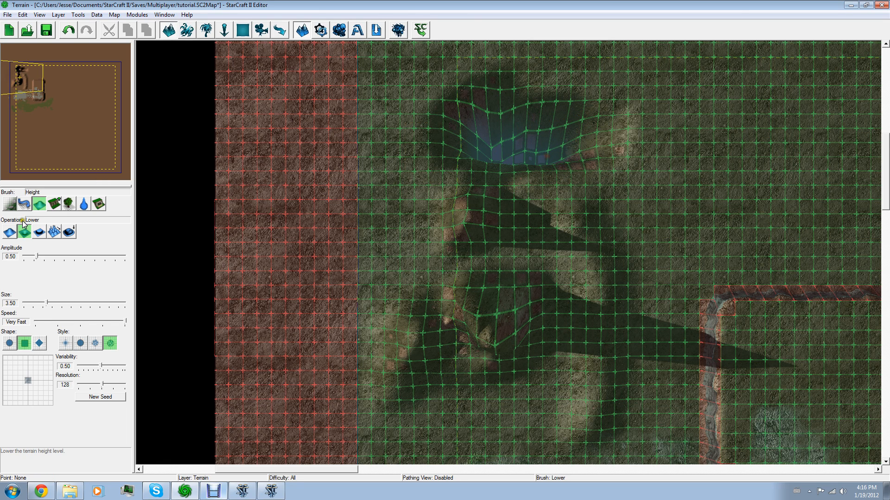
- Level the raised hills and the pit to the surrounding ground height with the Uniform height operation
left_click(38, 234)
mouse_move(373, 89)
left_mouse_down()
mouse_move(580, 112)
mouse_move(603, 163)
mouse_move(522, 155)
mouse_move(512, 320)
mouse_move(486, 300)
left_mouse_up()
mouse_move(494, 176)
left_mouse_down()
mouse_move(589, 309)
mouse_move(622, 261)
mouse_move(621, 392)
left_mouse_up()
- Spread the leftover bump's height over the neighbouring ground and cliff with Uniform, and level the area again from flat ground
left_click_drag(40, 72, 45, 86)
left_click(54, 205)
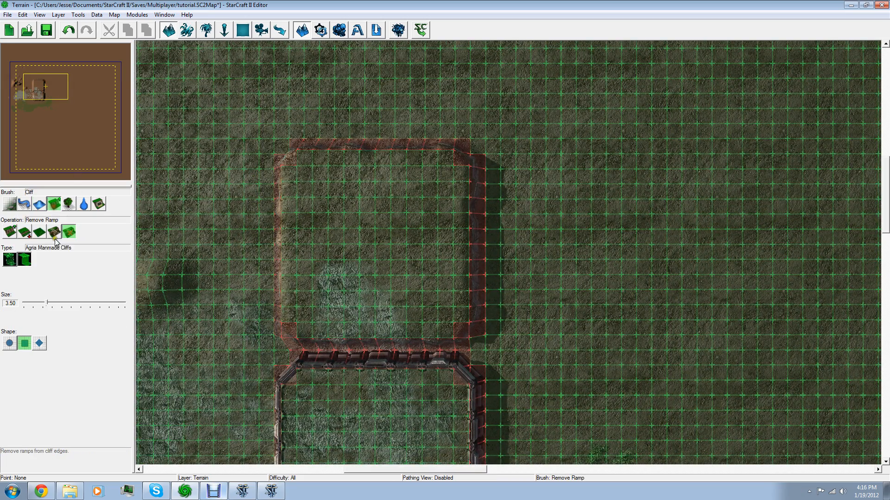
left_click(40, 204)
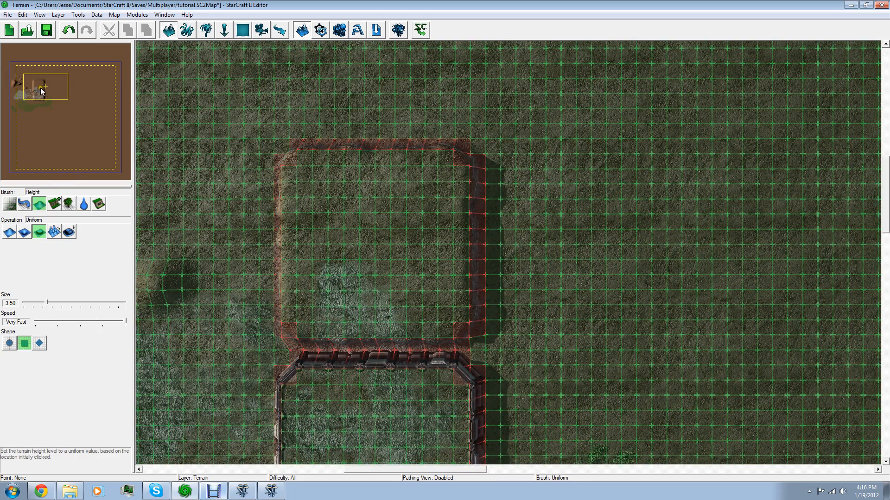
left_click_drag(34, 90, 31, 90)
mouse_move(372, 115)
left_mouse_down()
mouse_move(274, 272)
mouse_move(212, 169)
mouse_move(299, 232)
left_mouse_up()
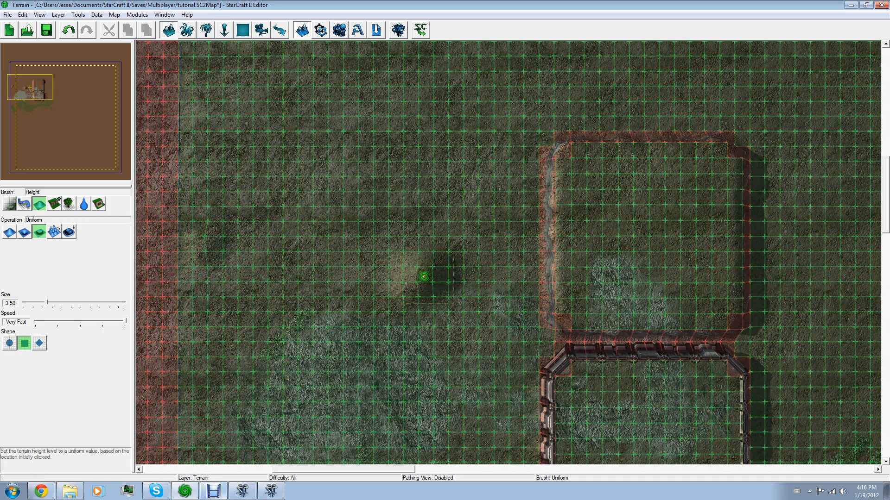
mouse_move(437, 288)
left_mouse_down()
mouse_move(403, 284)
mouse_move(360, 207)
mouse_move(360, 264)
mouse_move(448, 267)
mouse_move(709, 228)
mouse_move(449, 232)
left_mouse_up()
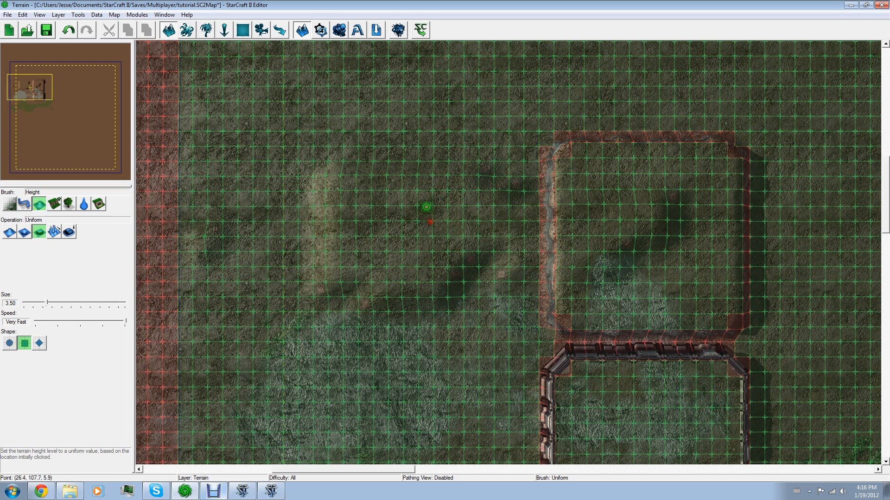
mouse_move(824, 216)
left_mouse_down()
mouse_move(506, 220)
mouse_move(421, 296)
mouse_move(463, 269)
mouse_move(551, 338)
mouse_move(512, 273)
mouse_move(480, 185)
mouse_move(373, 252)
mouse_move(337, 220)
mouse_move(318, 226)
left_mouse_up()
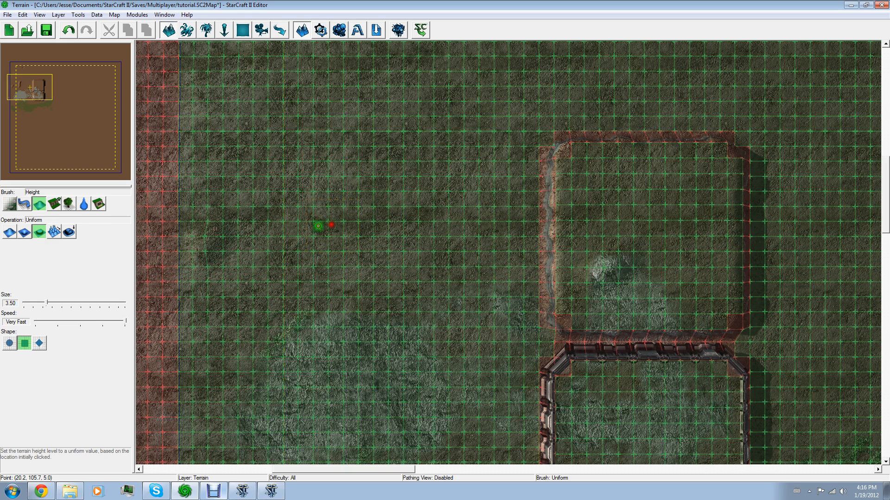
- Lower a wide pit beside the organic cliff with brush size 11.00 and level it again with the Uniform operation
left_click_drag(40, 299, 93, 306)
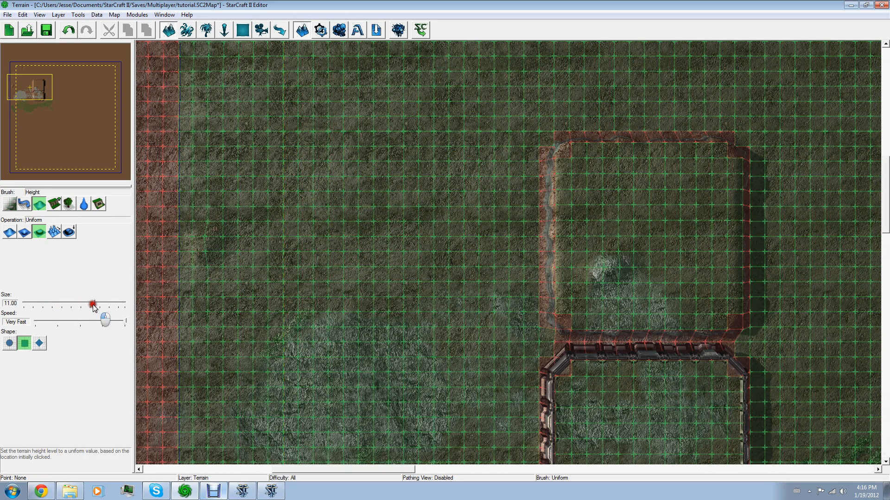
left_click(23, 230)
left_click_drag(292, 222, 321, 223)
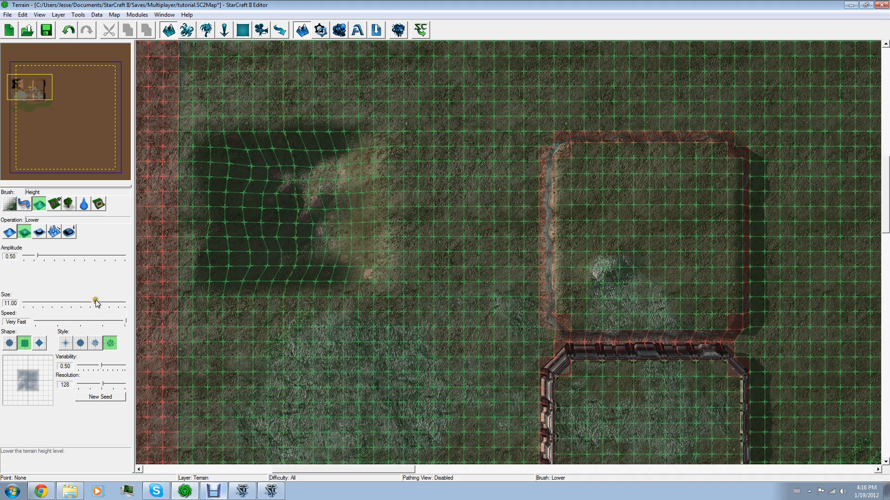
left_click(39, 232)
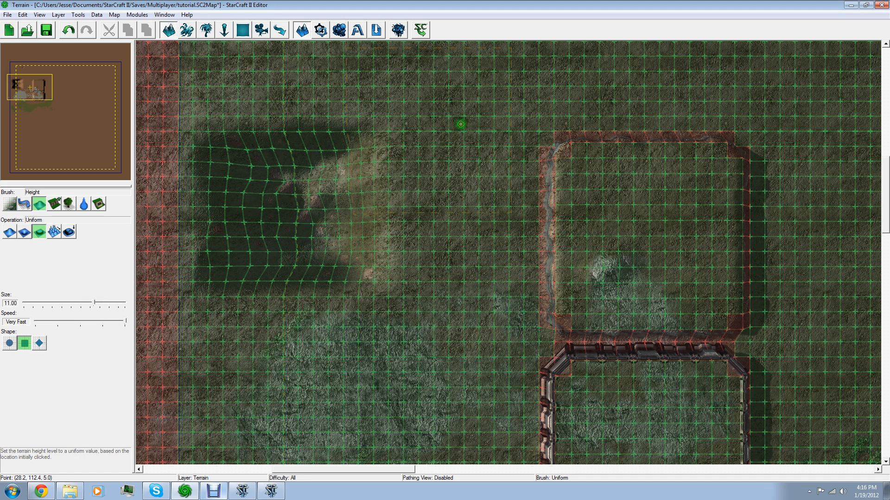
mouse_move(469, 129)
left_mouse_down()
mouse_move(258, 198)
mouse_move(355, 200)
mouse_move(201, 175)
left_mouse_up()
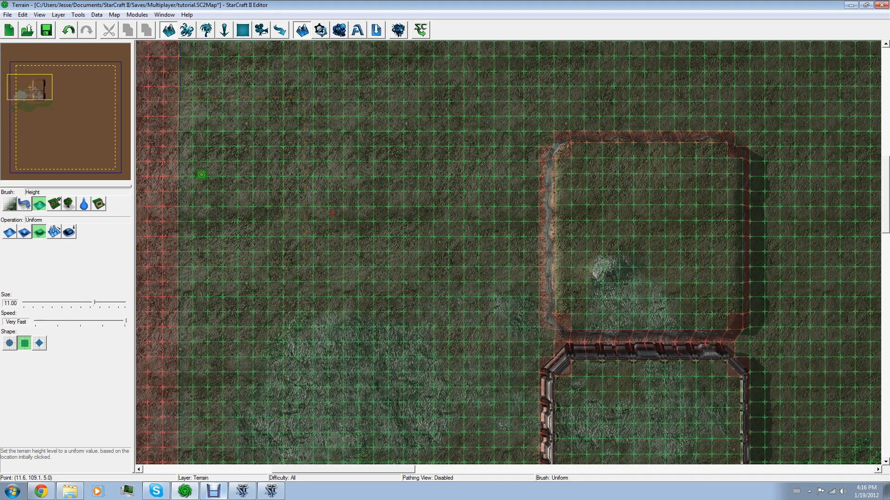
- Roughen two areas of ground beside the organic cliff with Height Noise at amplitude 1.03 and size 11.00
left_click(55, 231)
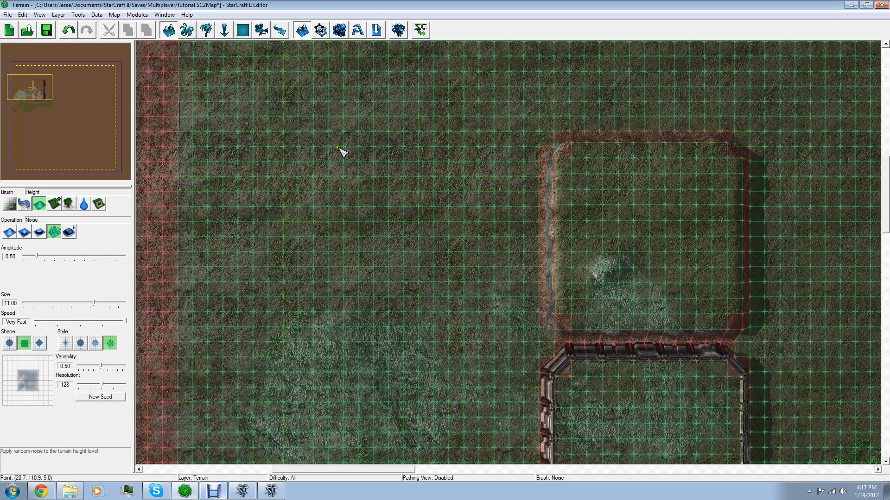
left_click_drag(36, 256, 49, 254)
left_click_drag(351, 170, 353, 171)
left_click_drag(351, 287, 351, 286)
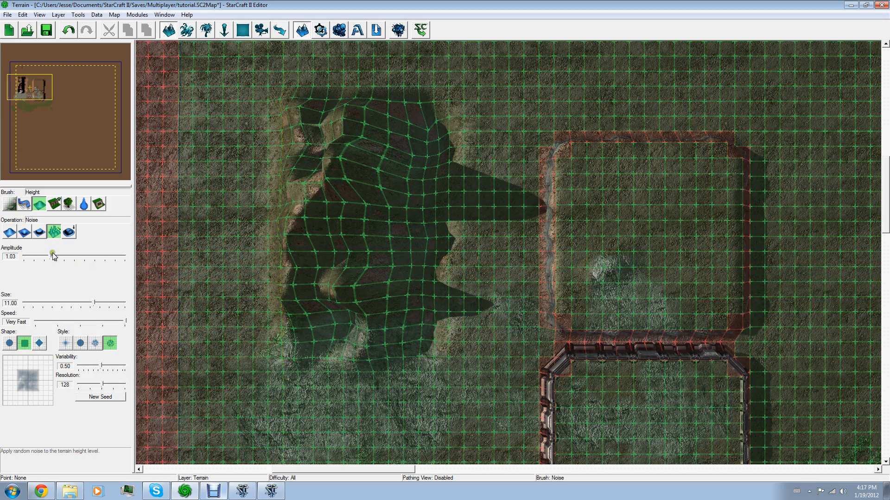
- Roughen the rock patch with Fractal Noise at amplitude 2.00, and spread noise over the crops and platforms using the style with falloff 19
left_click_drag(49, 258, 75, 261)
left_click_drag(29, 93, 30, 99)
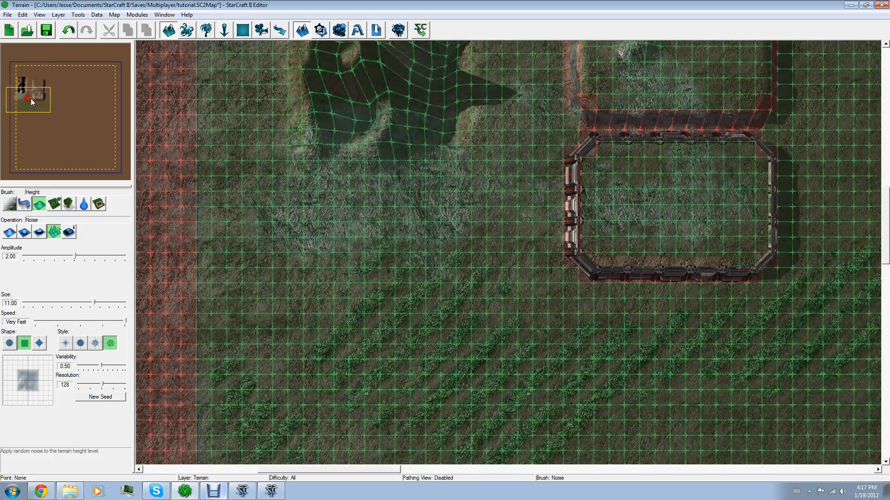
left_click_drag(374, 238, 376, 241)
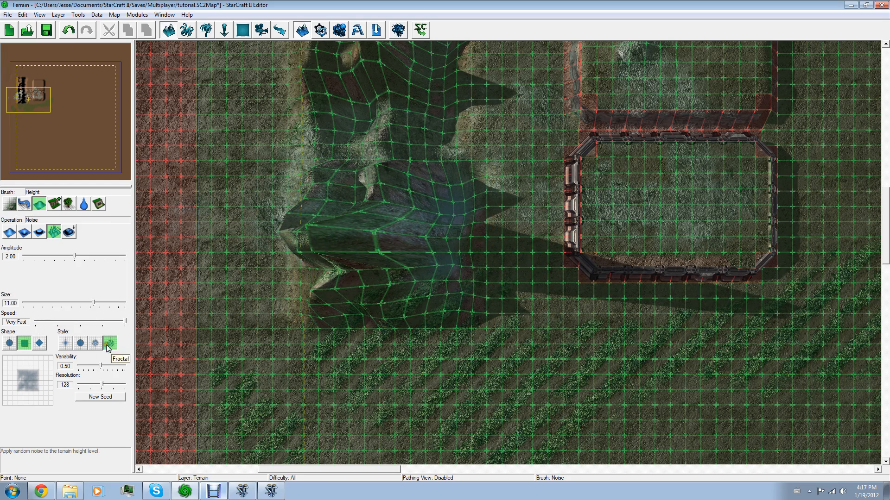
left_click(66, 343)
mouse_move(411, 407)
left_mouse_down()
mouse_move(356, 389)
mouse_move(342, 341)
mouse_move(397, 298)
mouse_move(472, 326)
mouse_move(595, 345)
mouse_move(681, 189)
mouse_move(590, 193)
mouse_move(500, 265)
mouse_move(728, 148)
mouse_move(591, 139)
mouse_move(745, 308)
mouse_move(576, 148)
mouse_move(504, 119)
left_mouse_up()
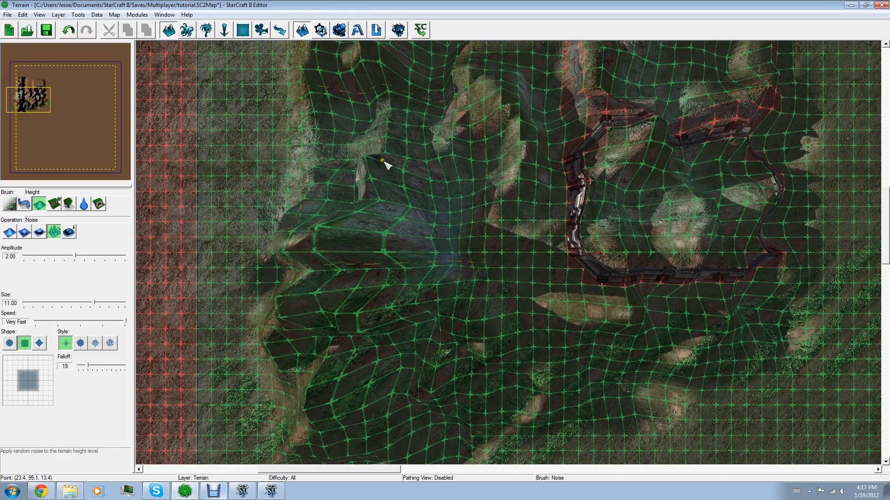
- Level all the noisy terrain around the platforms and crops with the Uniform height operation at brush size 16.00
mouse_move(29, 99)
left_mouse_down()
mouse_move(38, 94)
mouse_move(24, 99)
left_mouse_up()
left_click(39, 233)
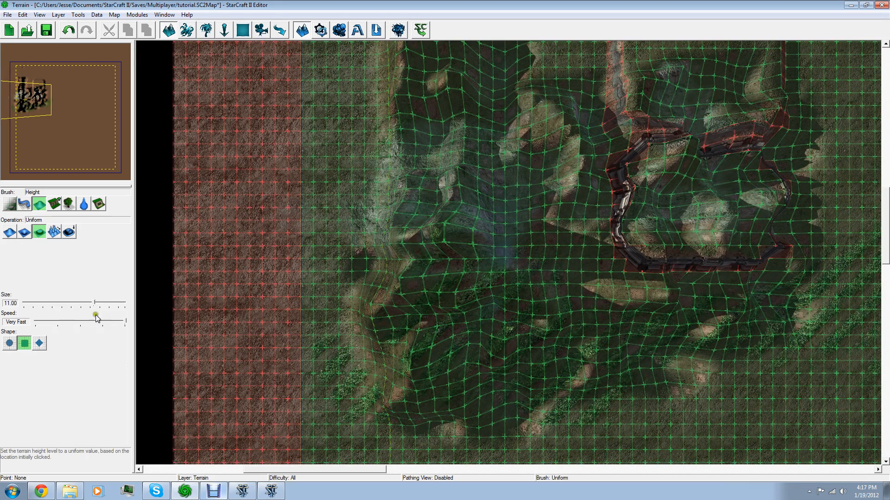
left_click_drag(94, 304, 157, 303)
mouse_move(493, 366)
left_mouse_down()
mouse_move(553, 380)
mouse_move(642, 71)
mouse_move(586, 255)
mouse_move(449, 61)
mouse_move(438, 224)
mouse_move(417, 186)
left_mouse_up()
scroll(438, 225, "up", 4)
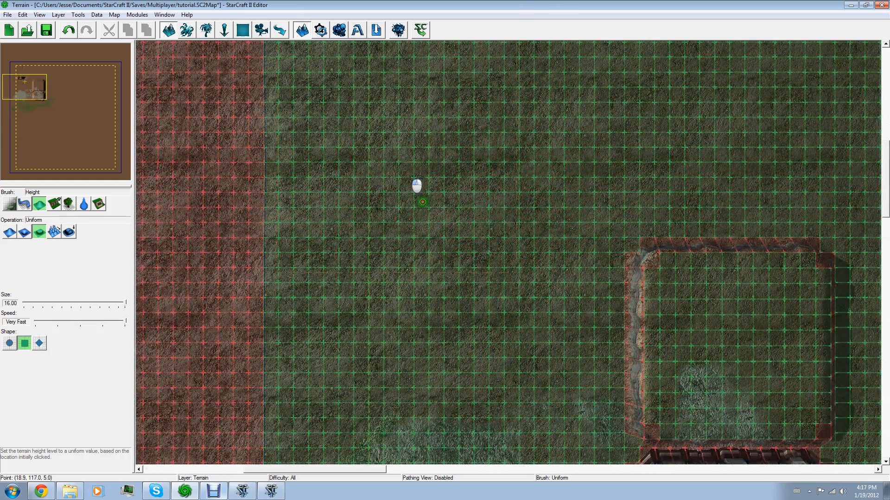
- Raise a hill on the open ground beside the organic cliff and lower a pit just below it, using brush size 16.00
left_click(69, 232)
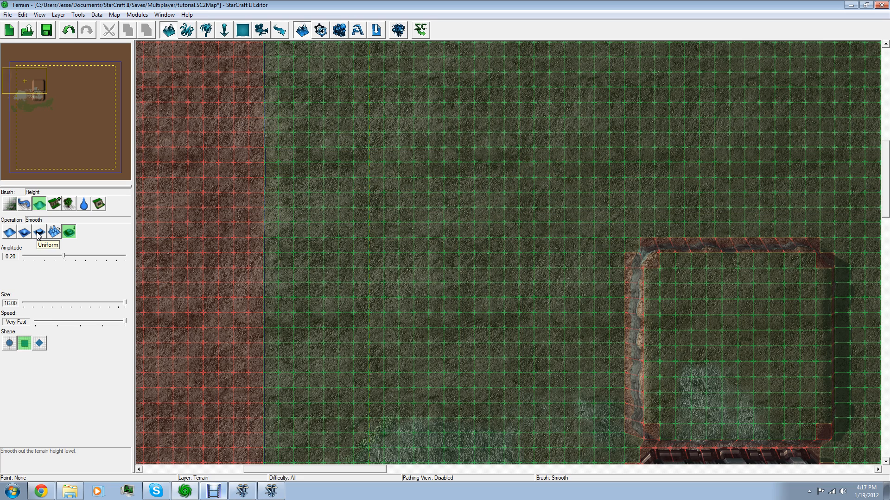
left_click(12, 233)
left_click_drag(417, 144, 440, 153)
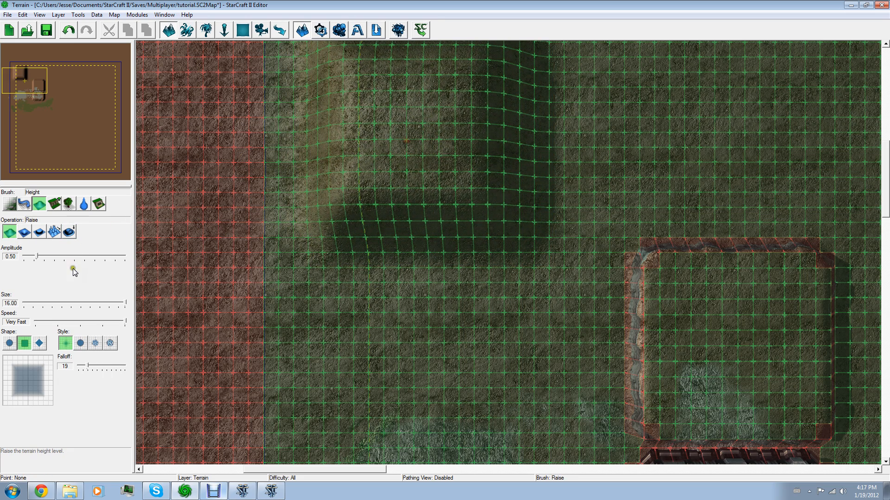
left_click(25, 232)
mouse_move(427, 338)
left_mouse_down()
mouse_move(445, 357)
mouse_move(436, 347)
left_mouse_up()
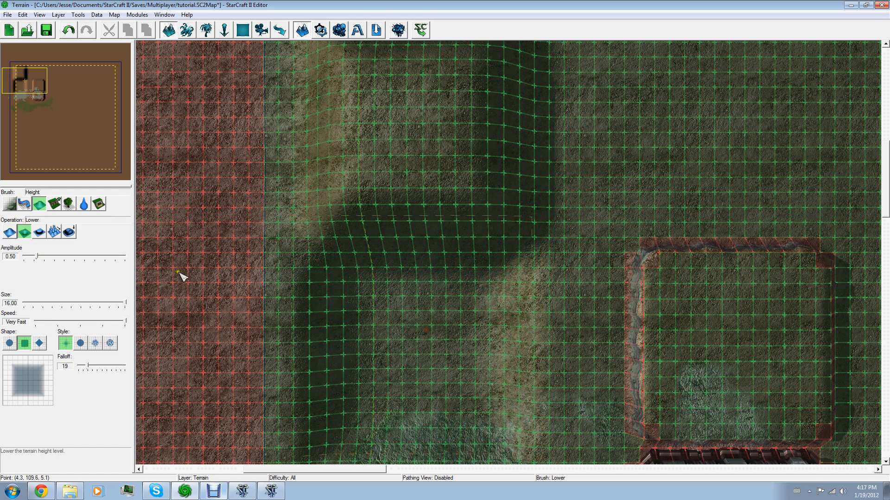
- Soften the hill, the pit and the rock patch with the Smooth height operation at amplitude 0.13
left_click(69, 232)
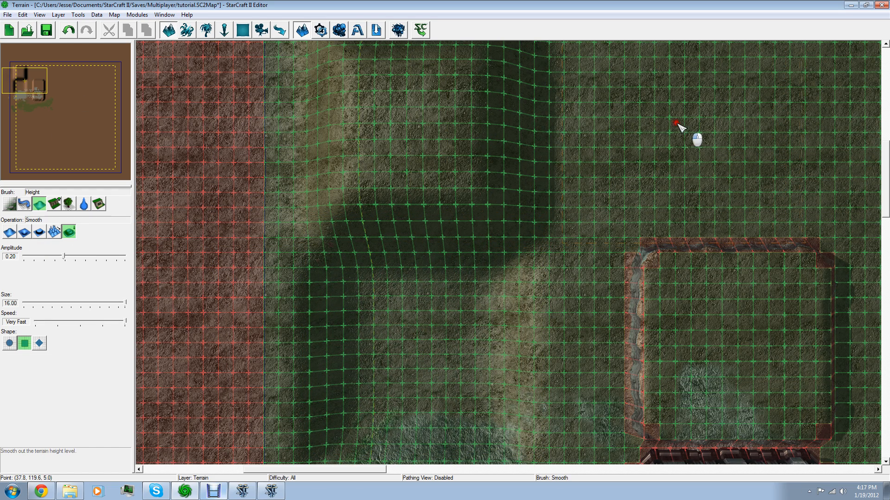
left_click_drag(64, 258, 47, 259)
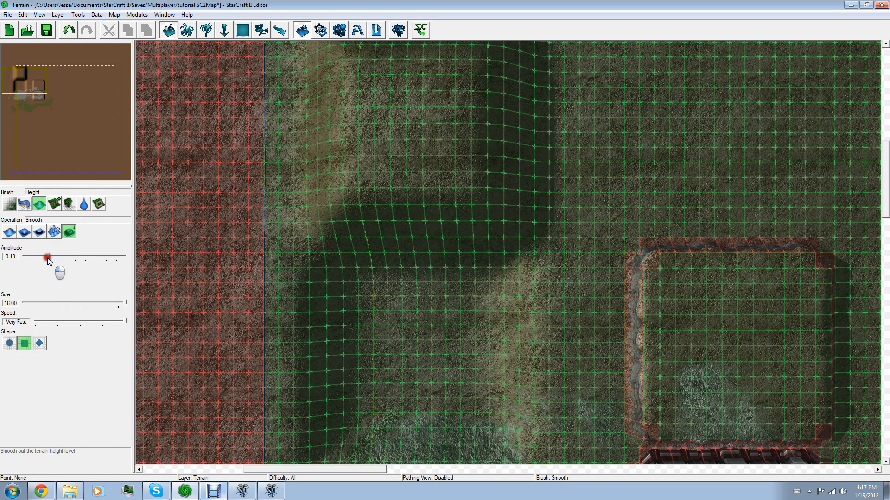
mouse_move(740, 143)
left_mouse_down()
mouse_move(622, 132)
mouse_move(383, 130)
mouse_move(296, 147)
left_mouse_up()
left_click(23, 95)
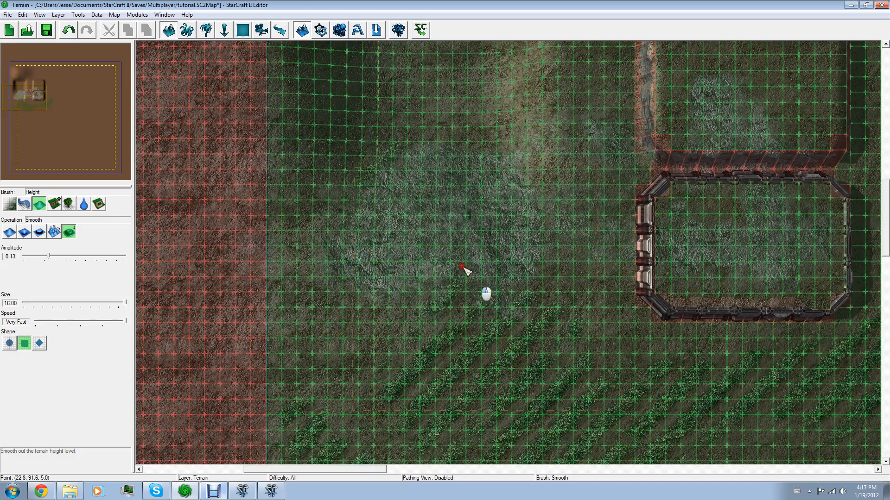
mouse_move(462, 267)
left_mouse_down()
mouse_move(332, 279)
mouse_move(261, 63)
left_mouse_up()
left_click(27, 80)
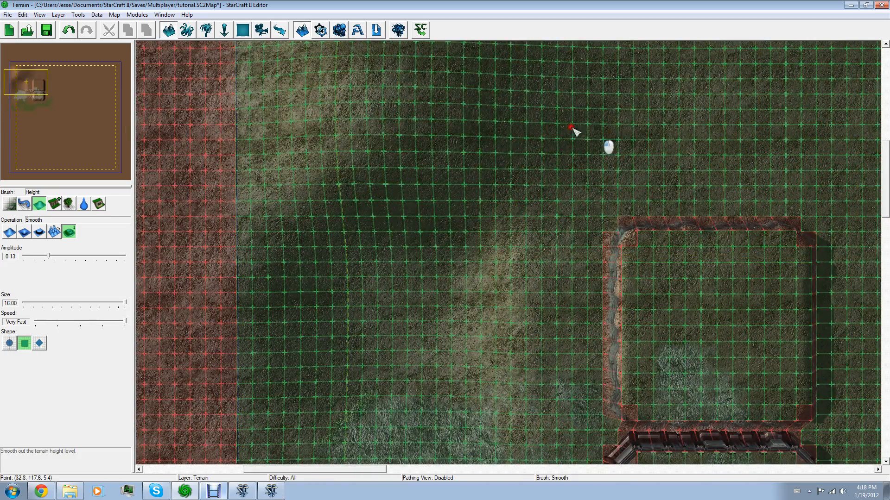
mouse_move(570, 127)
left_mouse_down()
mouse_move(373, 127)
mouse_move(351, 137)
mouse_move(409, 128)
left_mouse_up()
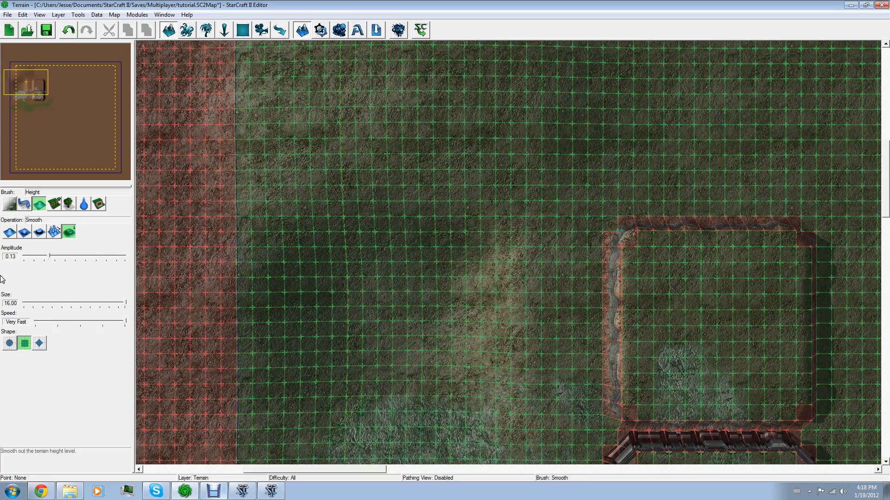
- Flatten the remaining hill and pit beside the organic cliff with the Smooth operation at amplitude 0.27
left_click_drag(67, 256, 78, 256)
mouse_move(525, 109)
left_mouse_down()
mouse_move(292, 139)
mouse_move(482, 119)
mouse_move(378, 104)
mouse_move(336, 139)
mouse_move(493, 190)
mouse_move(378, 384)
mouse_move(501, 351)
mouse_move(389, 344)
mouse_move(381, 293)
mouse_move(401, 338)
mouse_move(393, 110)
mouse_move(360, 383)
left_mouse_up()
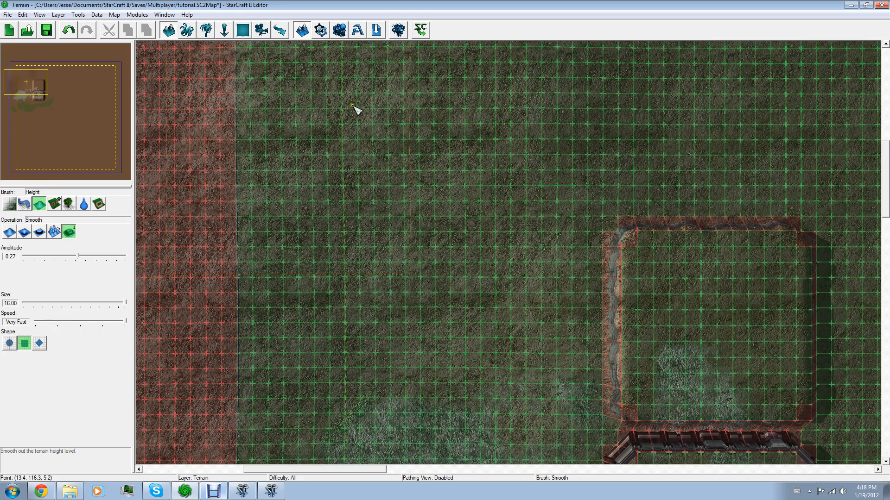
left_click_drag(30, 78, 40, 87)
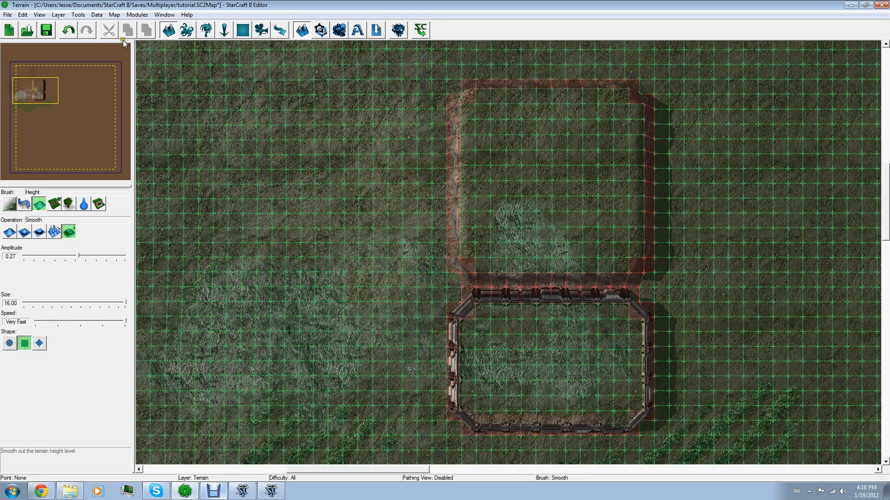